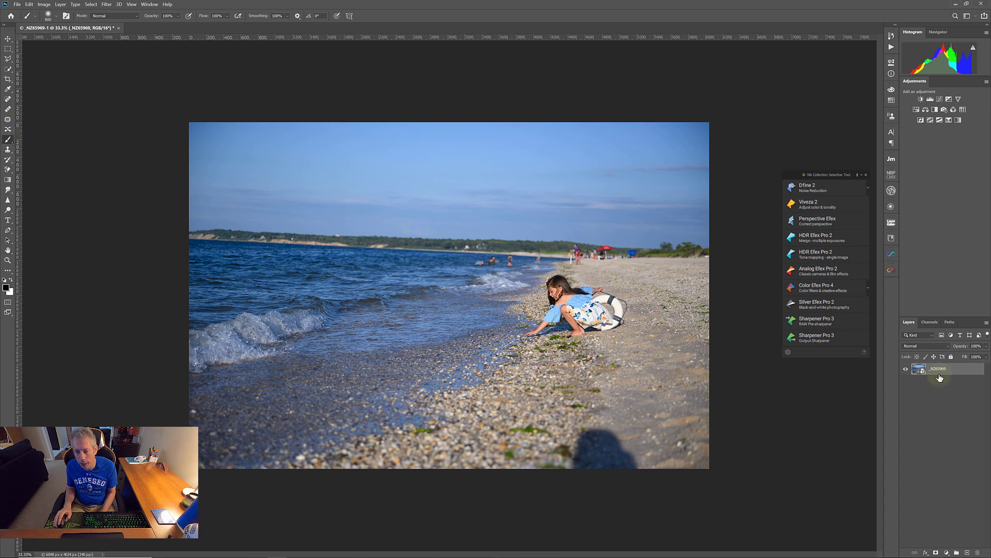
Duplicate the beach photo layer with Ctrl+J and rasterize the copy
click(7, 99)
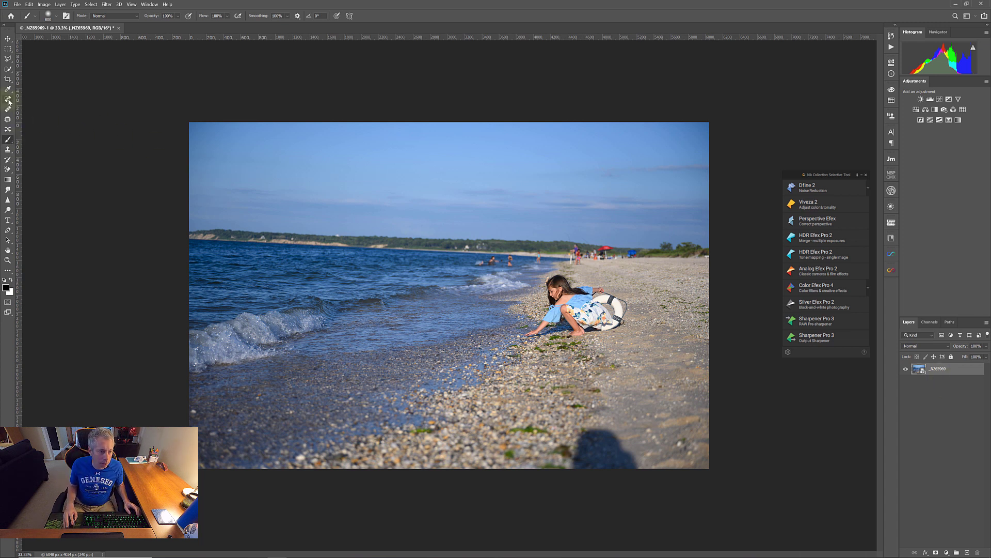
key(ctrl+j)
right_click(940, 368)
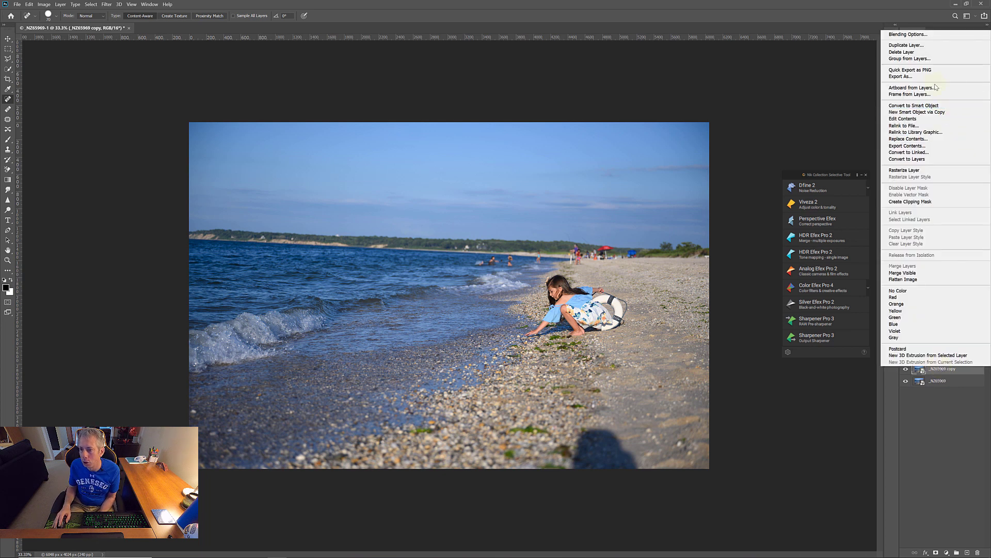
click(930, 169)
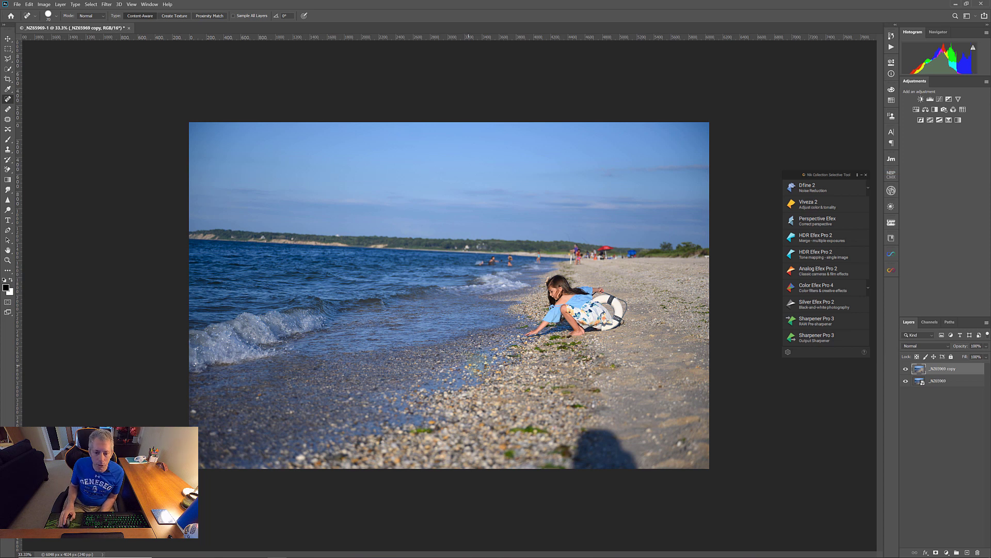
Heal away the photographer's shadow on the foreground pebbles with an enlarged brush
key(bracketright)
key(bracketright)
key(bracketright)
key(bracketright)
key(bracketright)
key(bracketright)
key(bracketright)
key(bracketright)
key(bracketright)
key(bracketright)
key(bracketright)
mouse_move(577, 432)
mouse_down()
mouse_move(626, 444)
mouse_move(574, 448)
mouse_move(650, 449)
mouse_move(582, 460)
mouse_move(635, 466)
mouse_up()
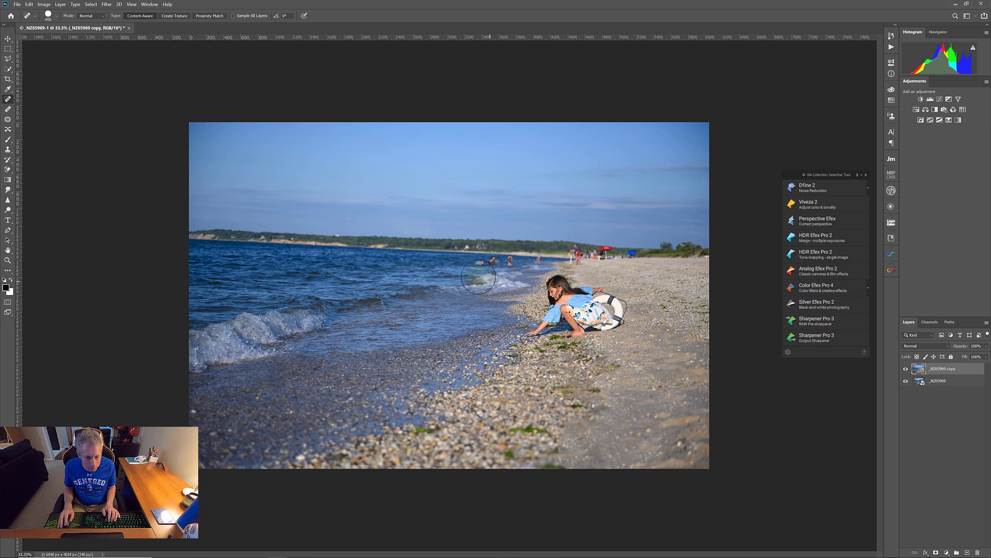
key(bracketleft)
key(bracketleft)
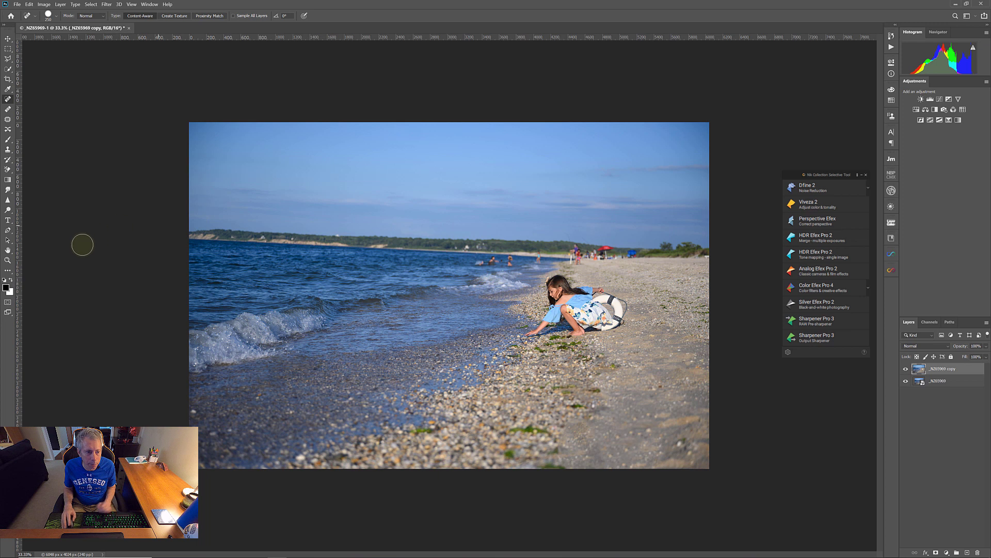
Fit the photo to the screen and heal out the two distant swimmers with a smaller brush
click(7, 259)
click(233, 16)
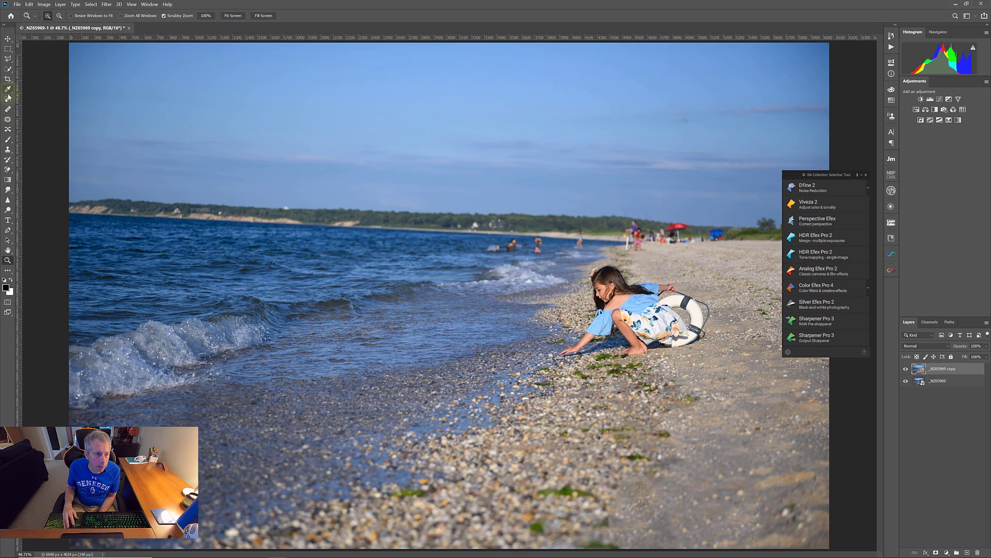
click(8, 99)
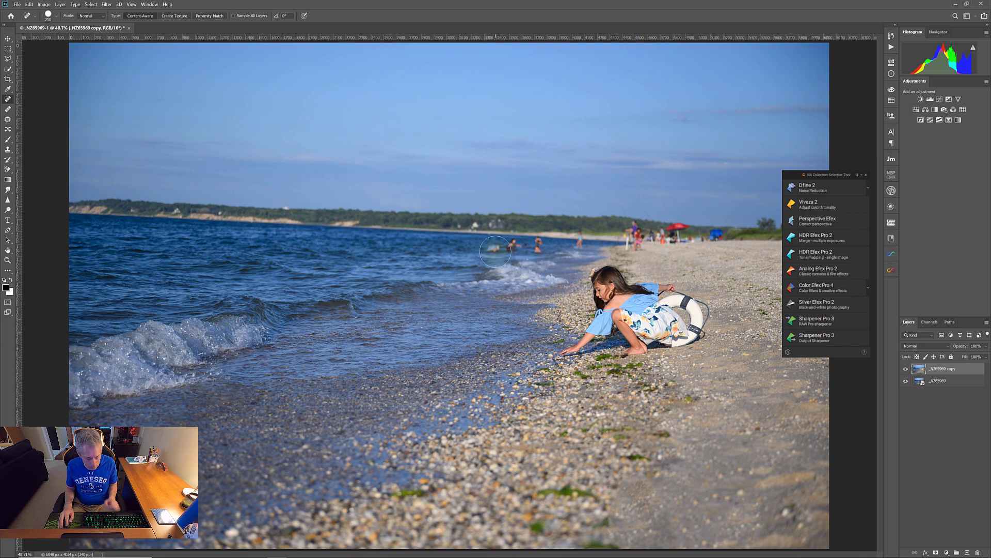
key(bracketleft)
key(bracketleft)
key(bracketleft)
key(bracketleft)
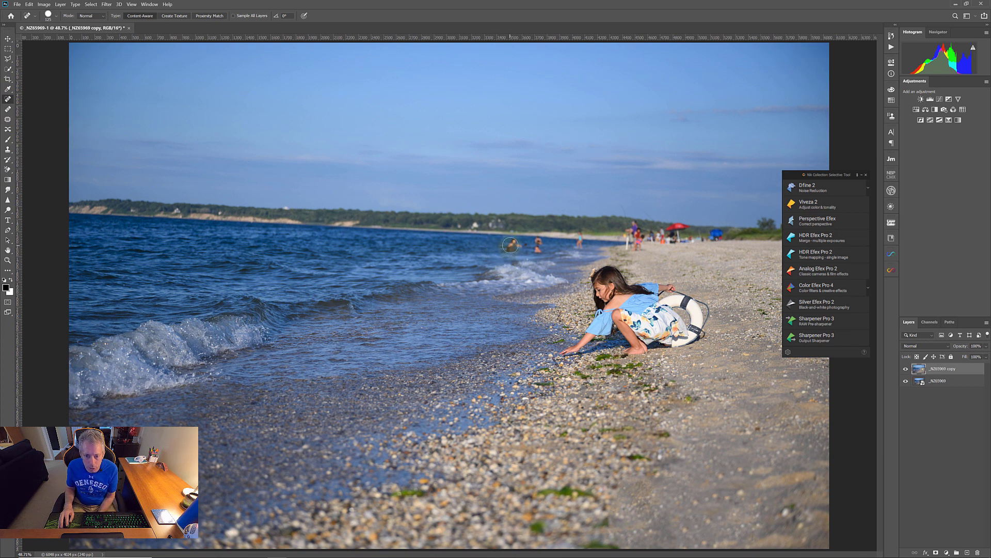
mouse_move(511, 245)
mouse_down()
mouse_move(562, 249)
mouse_move(515, 243)
mouse_move(538, 244)
mouse_up()
click(538, 245)
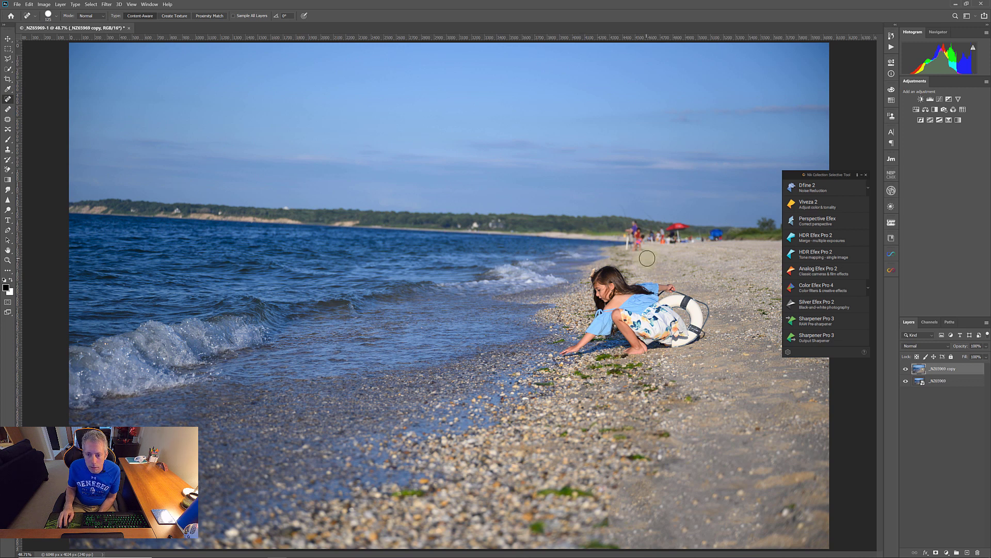
Paint out the distant beachgoers and the red and blue beach umbrellas
mouse_move(640, 246)
mouse_down()
mouse_move(675, 268)
mouse_move(642, 240)
mouse_up()
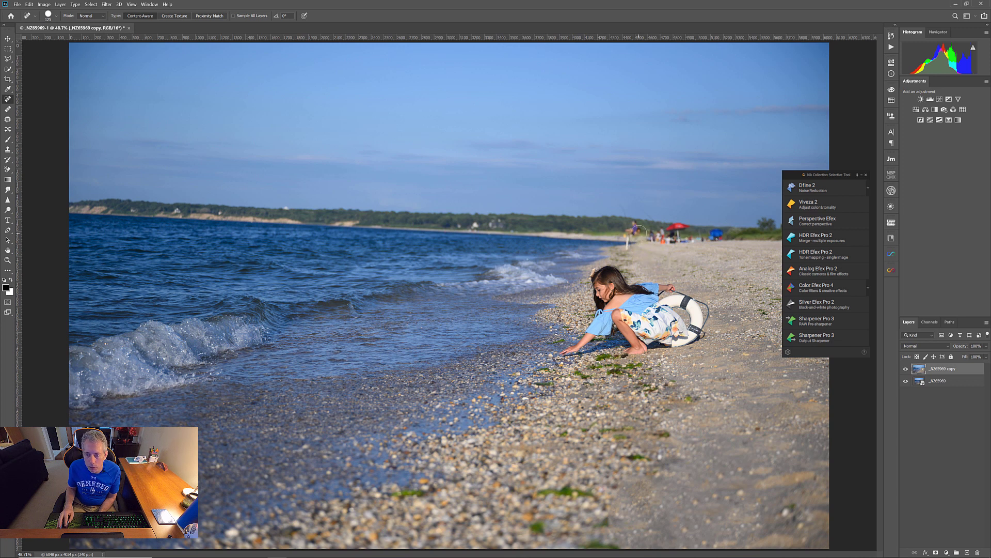
click(626, 232)
drag(630, 227, 674, 237)
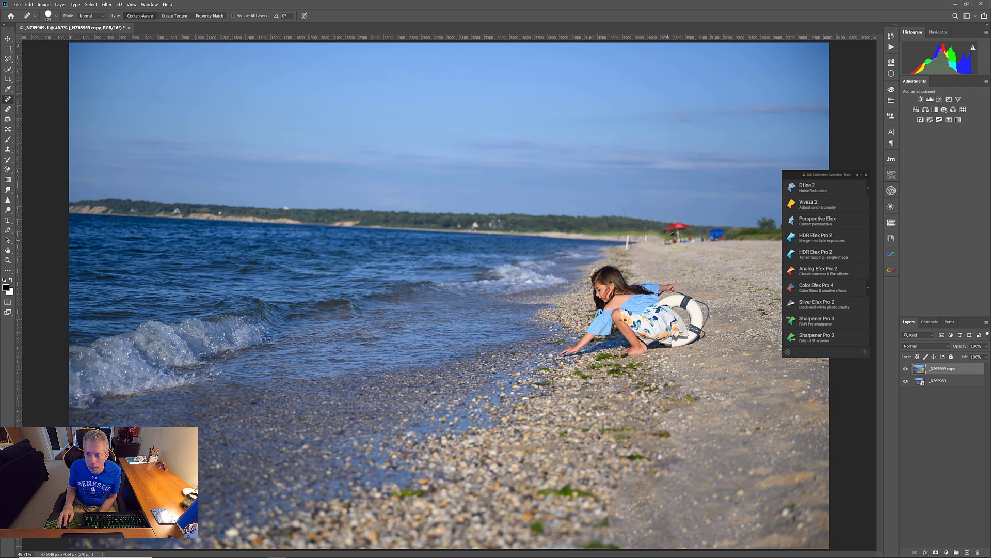
click(666, 242)
drag(669, 229, 676, 227)
click(683, 226)
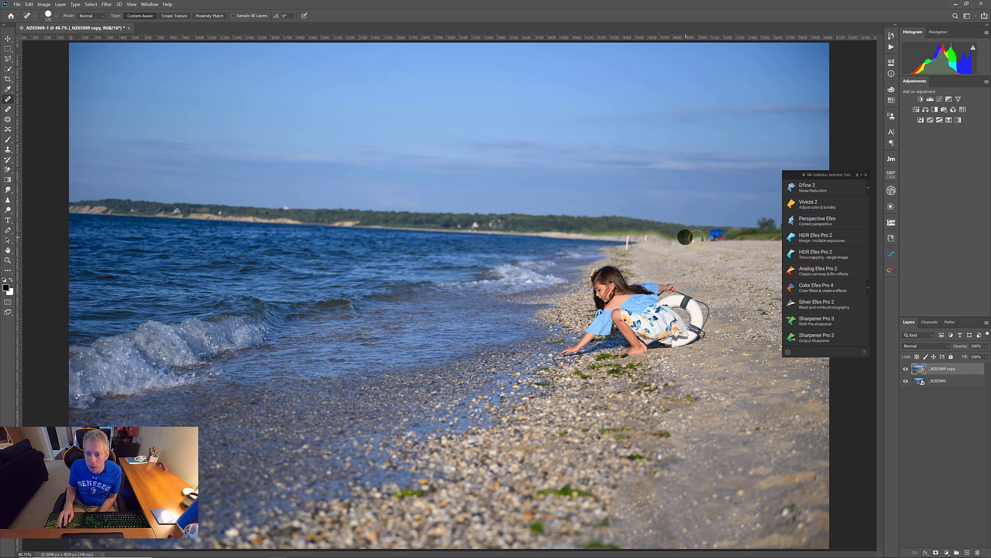
drag(715, 234, 719, 234)
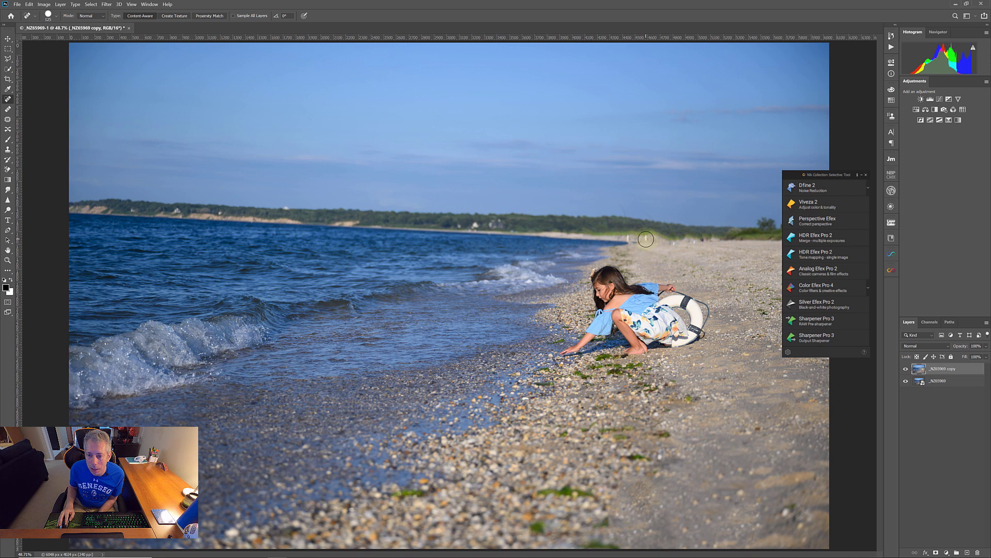
Heal away the white beach posts, leftover shore spots and blemishes on the tree line
click(646, 238)
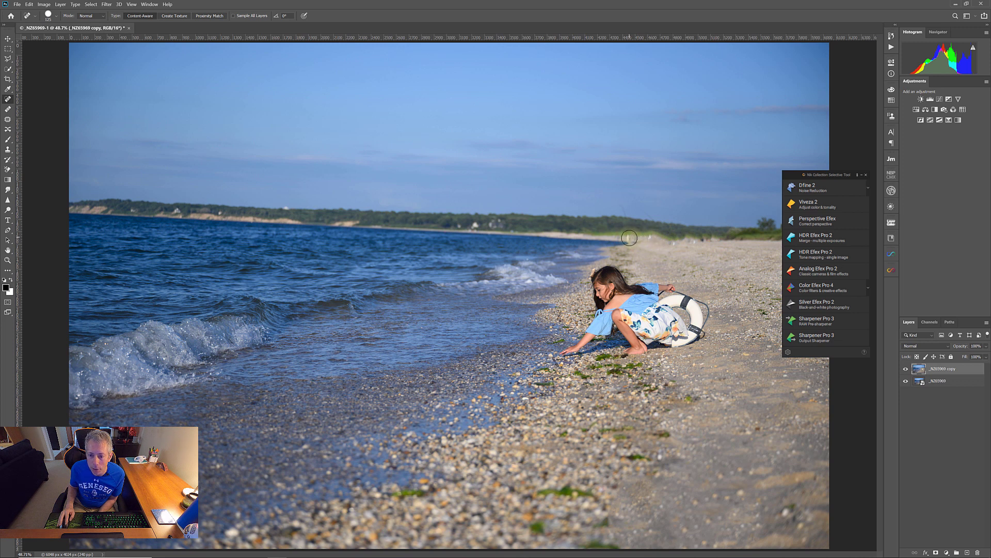
click(630, 238)
click(672, 241)
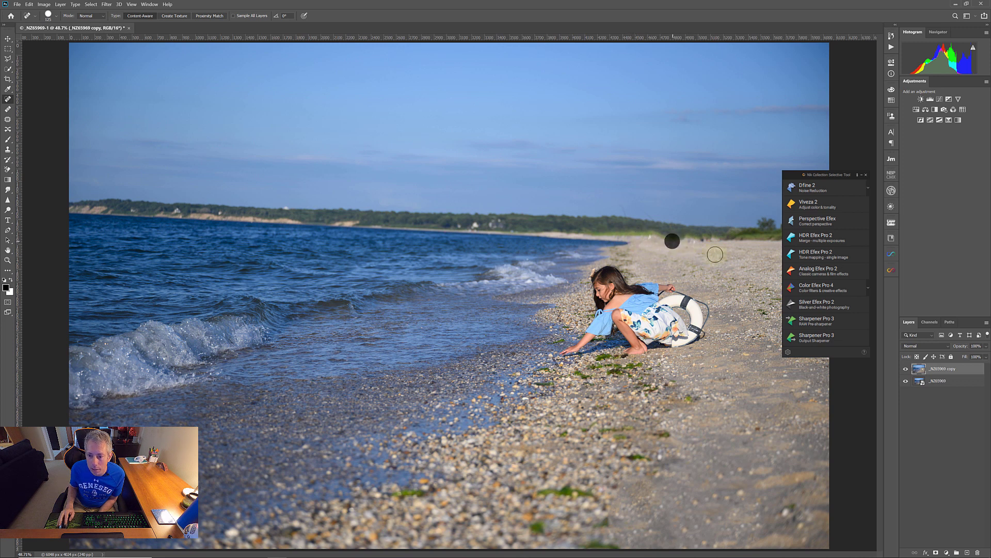
click(671, 236)
drag(656, 239, 710, 238)
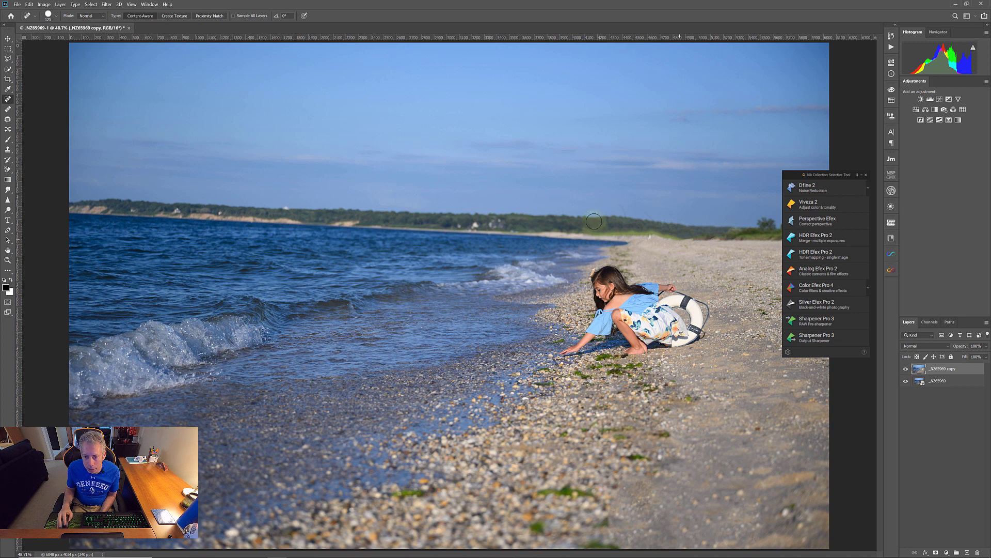
click(620, 210)
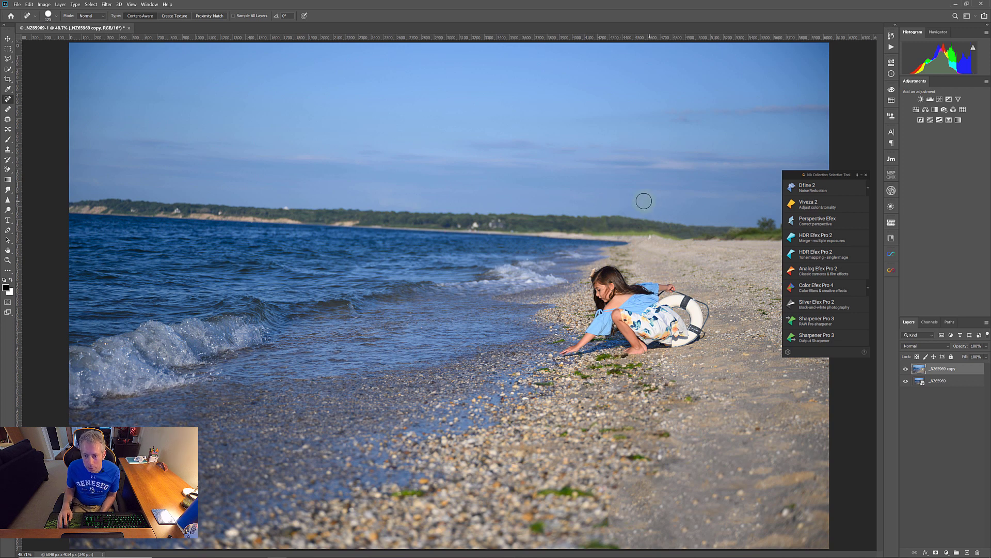
click(627, 209)
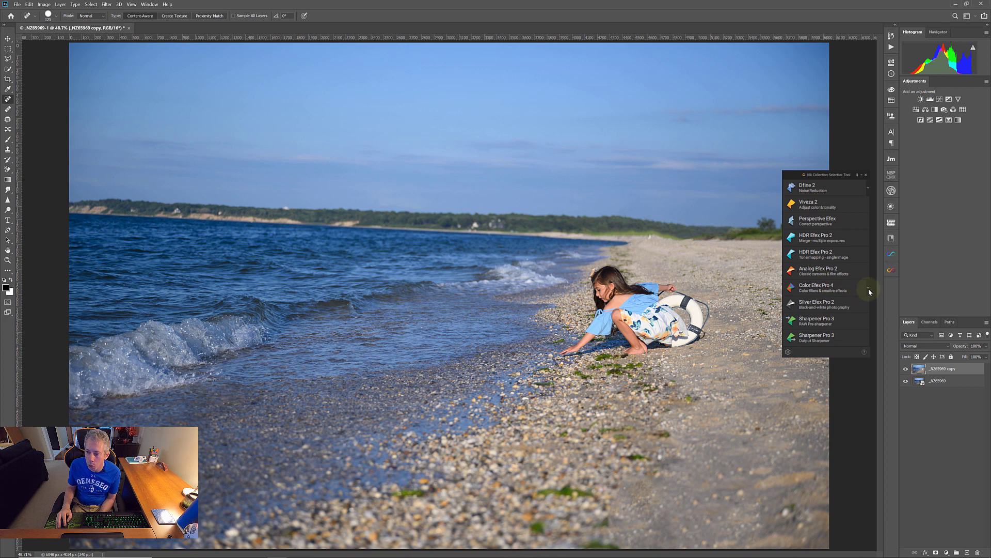
Expand and collapse the Color Efex Pro 4 row, then shrink the Nik panel to icons
click(868, 290)
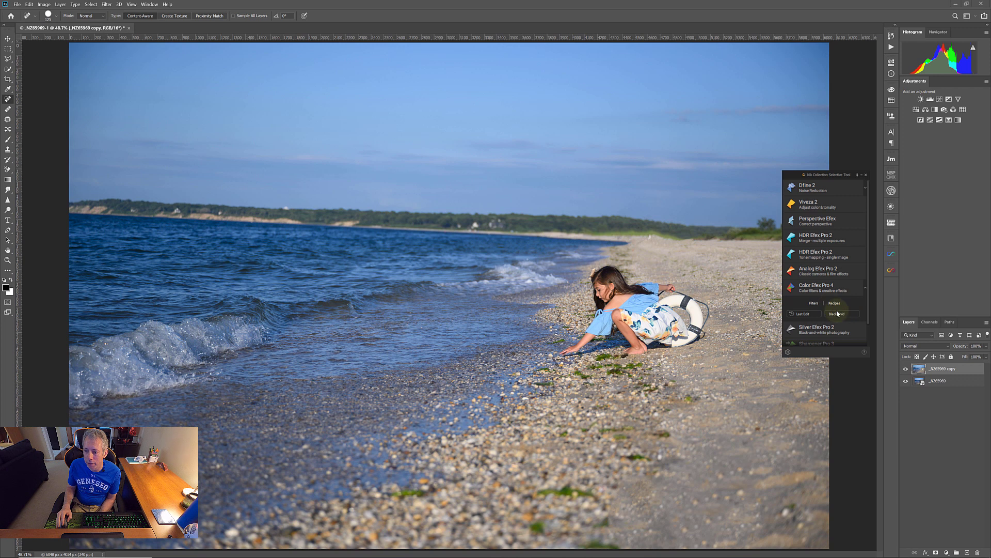
click(865, 288)
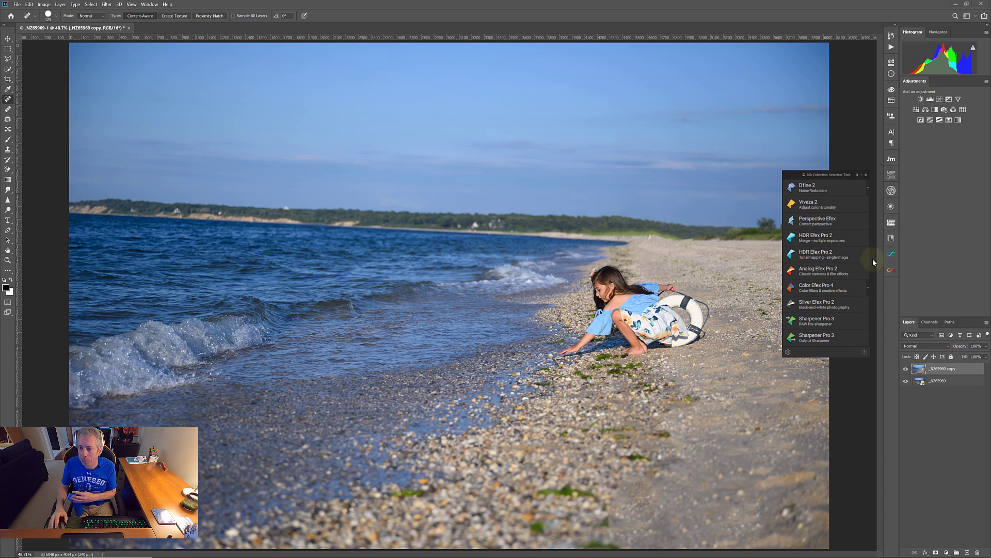
click(857, 175)
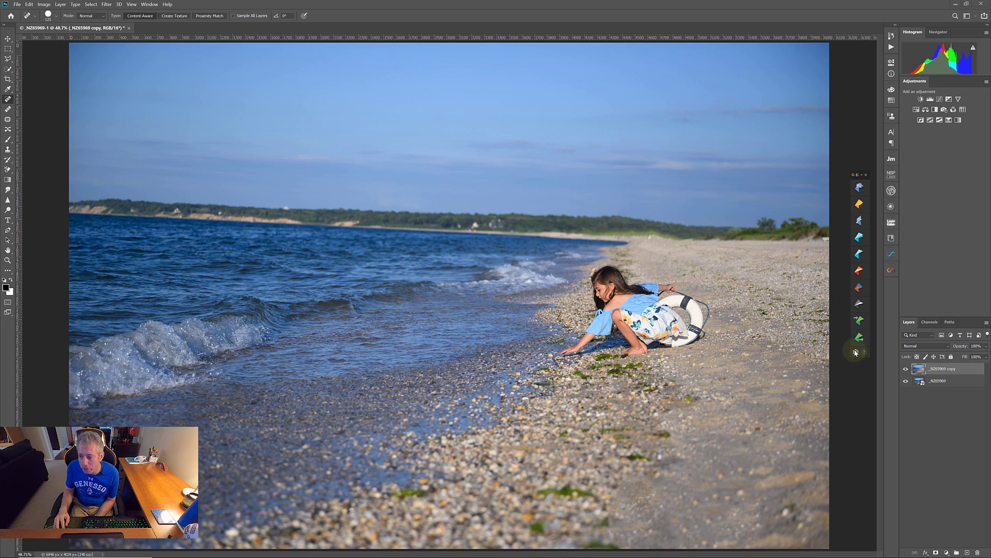
Open and cancel the Nik Collection preferences, then close and relaunch the Selective Tool
click(855, 352)
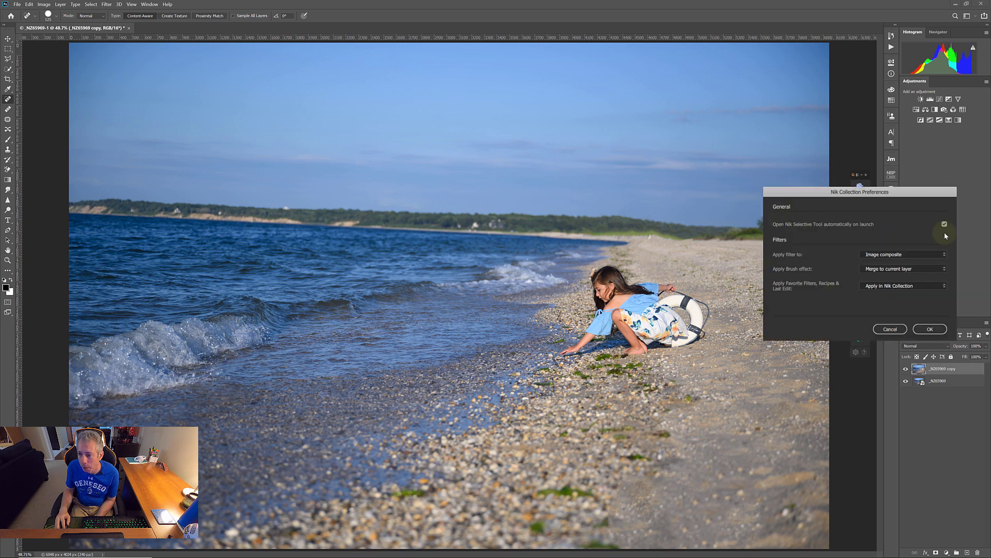
click(896, 229)
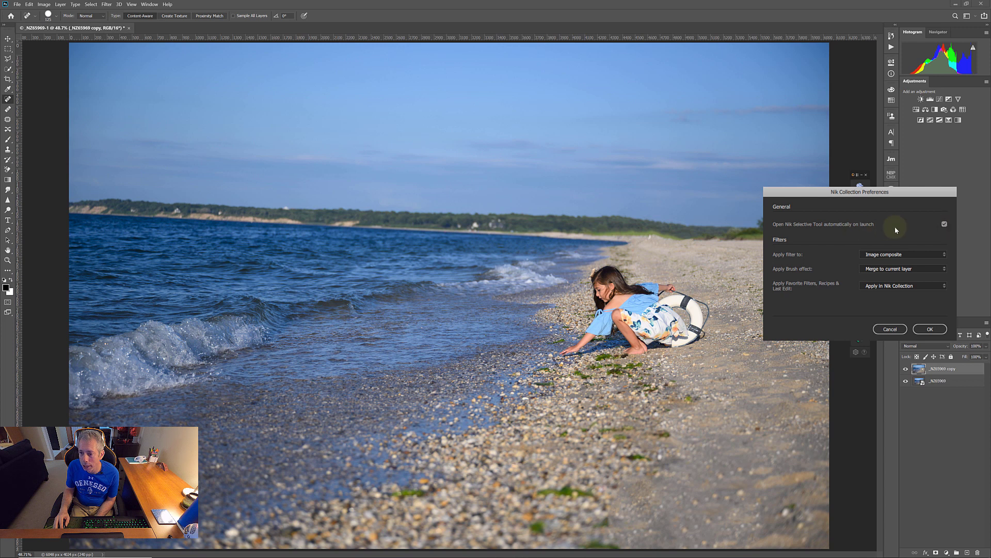
click(890, 329)
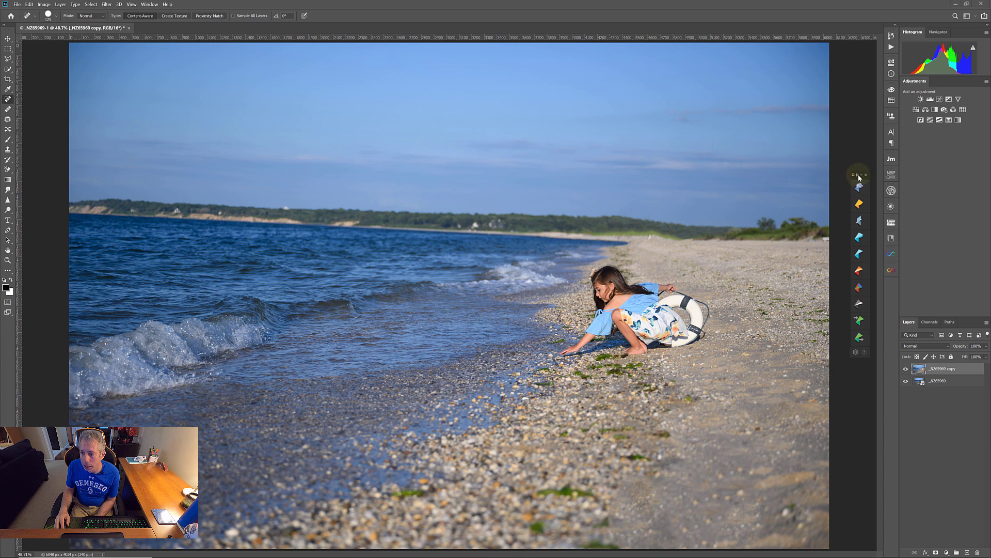
click(862, 176)
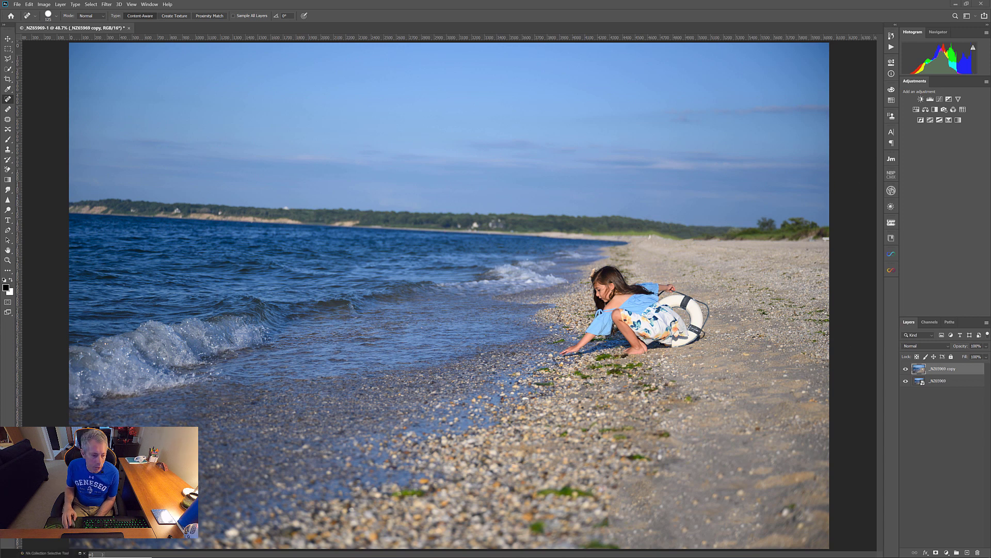
click(46, 553)
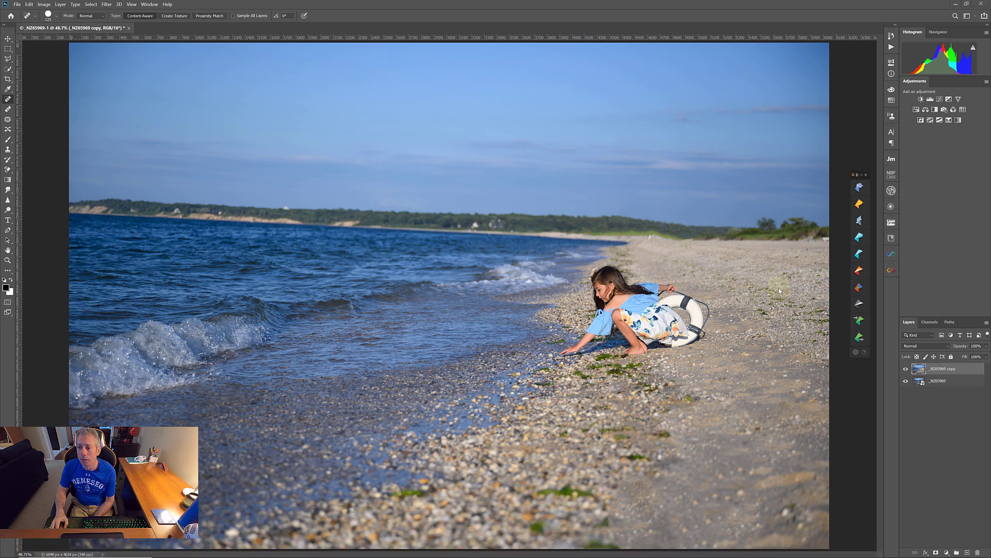
Expand the collapsed Nik Selective Tool strip to show the full named filter list
click(859, 176)
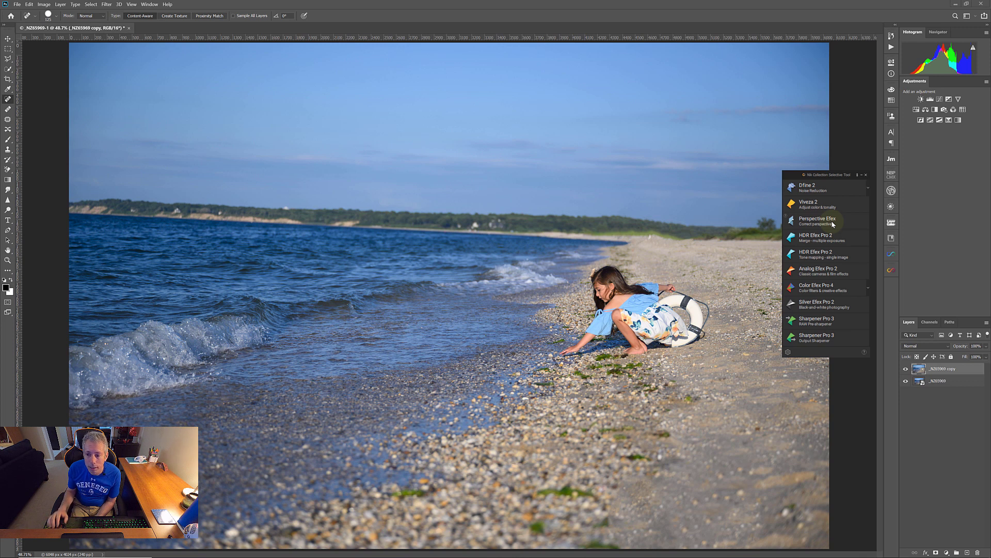
Launch Perspective Efex, try automatic distortion correction, then cancel without applying anything
click(831, 221)
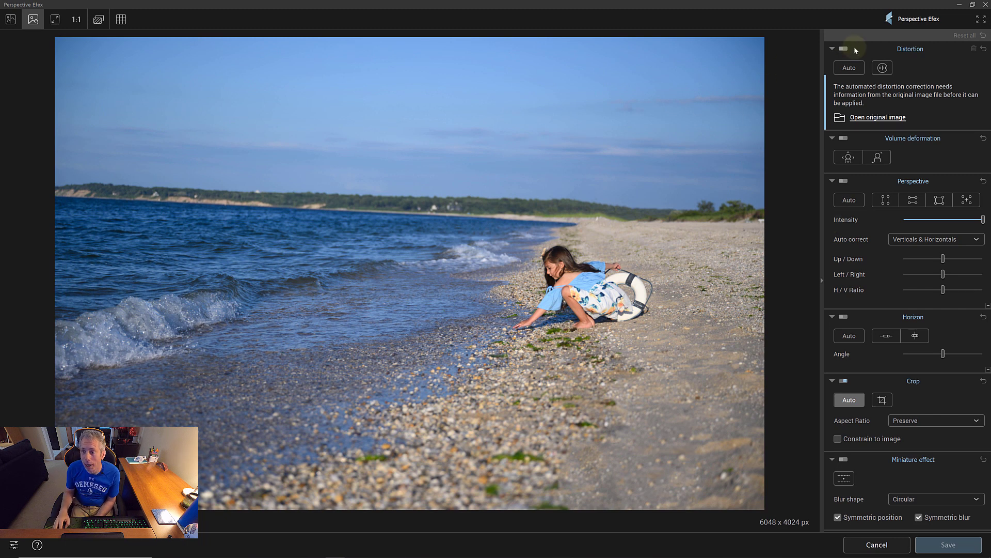
click(848, 67)
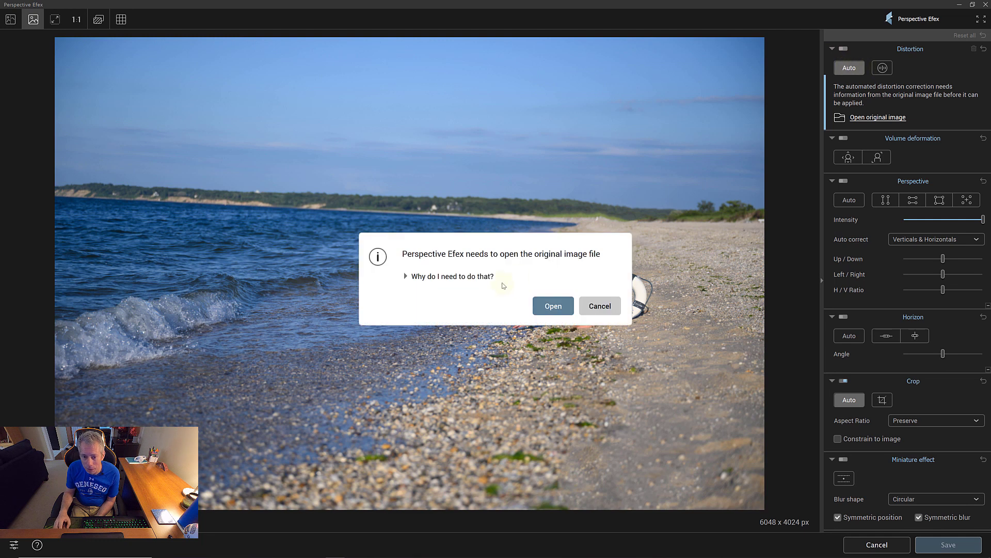
click(601, 311)
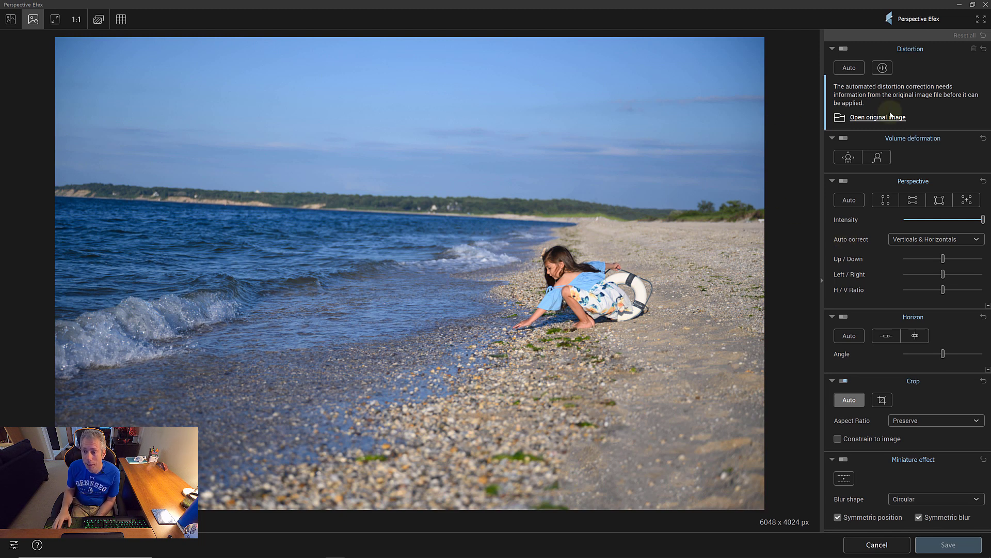
click(898, 545)
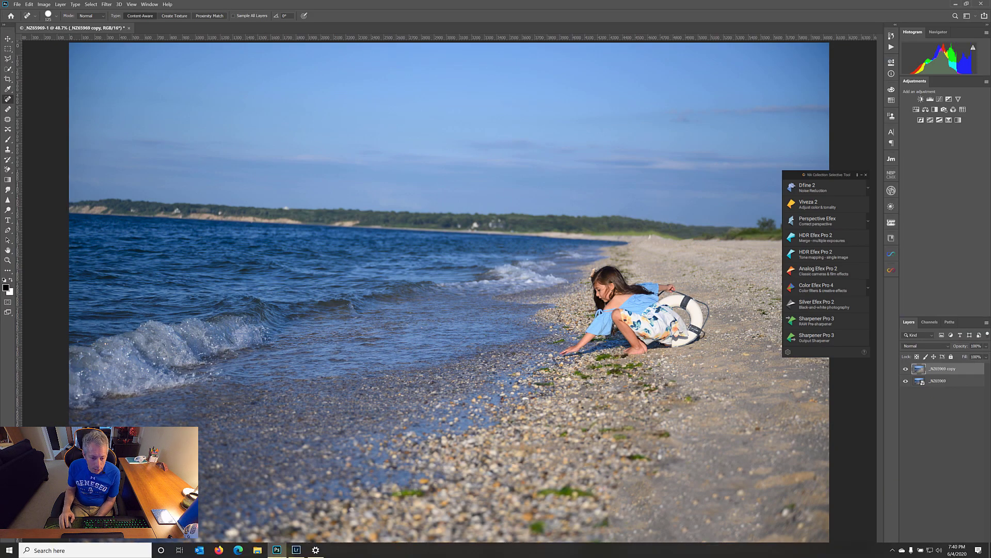
Send _NZ65969.NEF from Lightroom's Develop module to Photoshop 2020 via Edit In
click(296, 551)
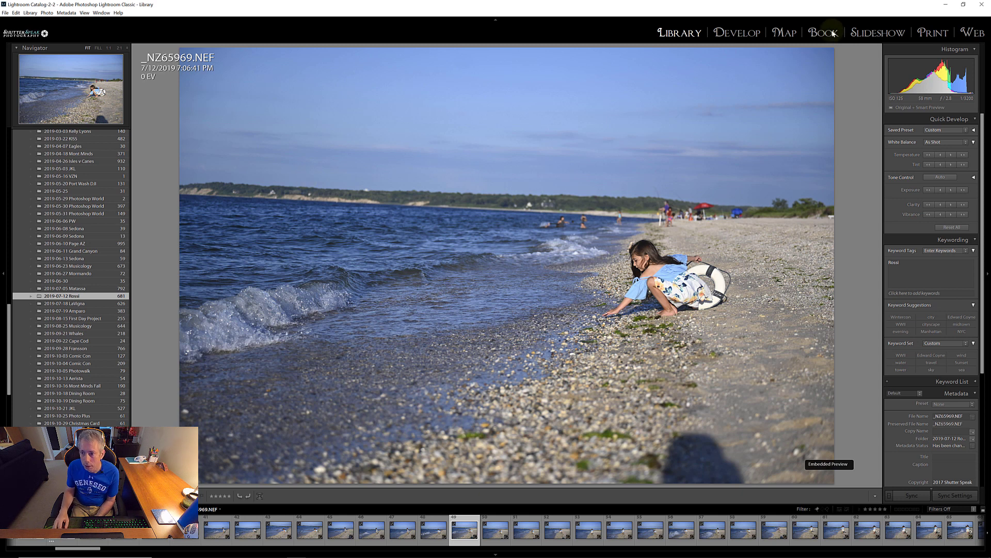
click(731, 35)
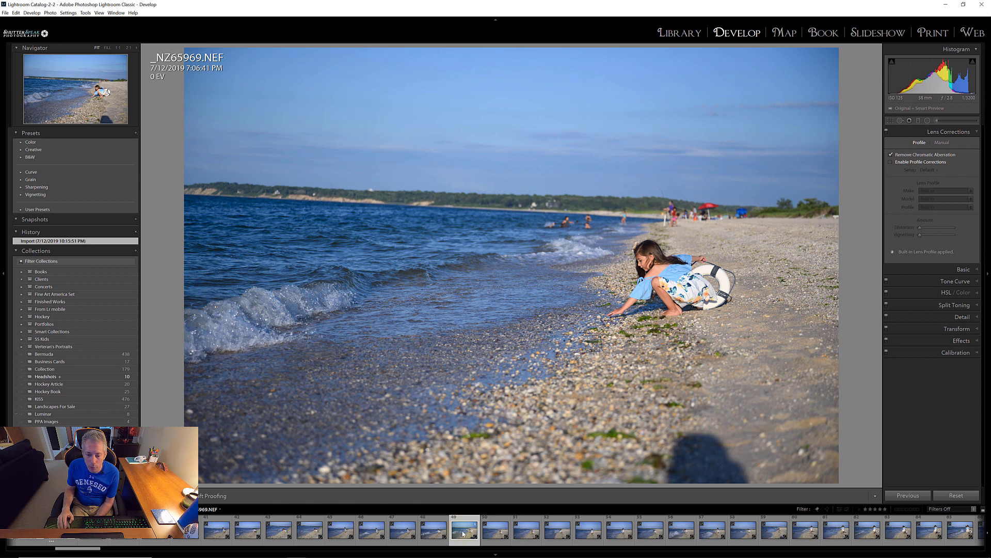
right_click(538, 298)
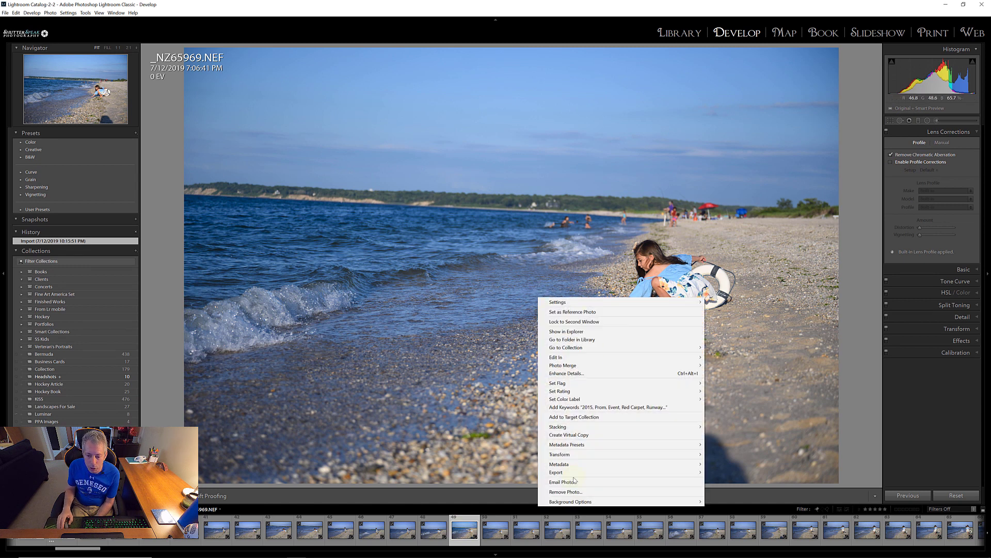
mouse_move(573, 472)
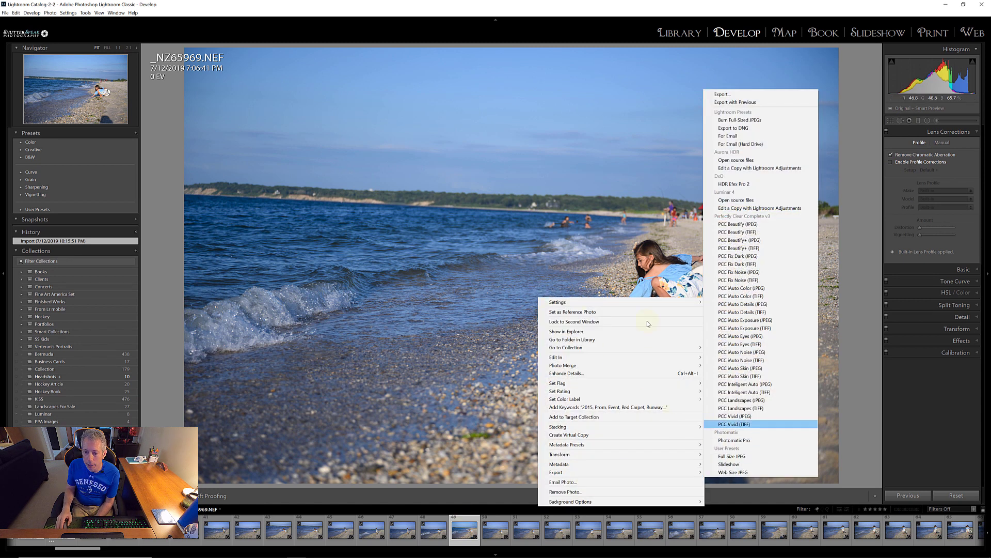
mouse_move(630, 357)
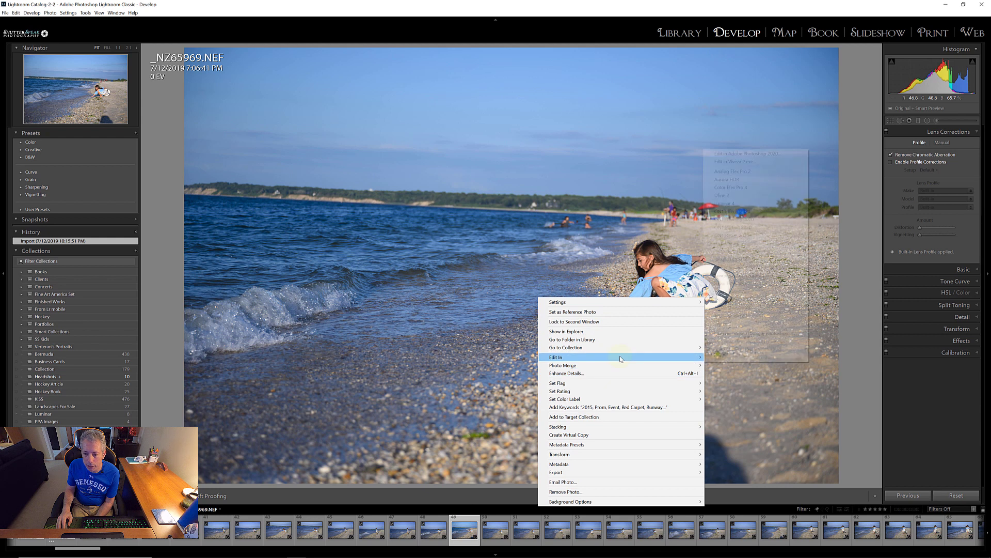
click(776, 154)
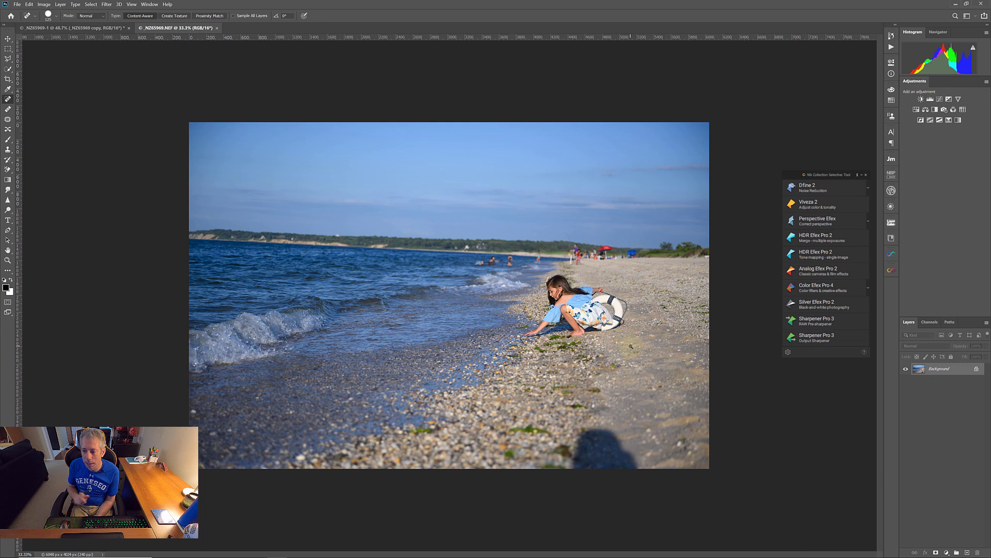
click(829, 219)
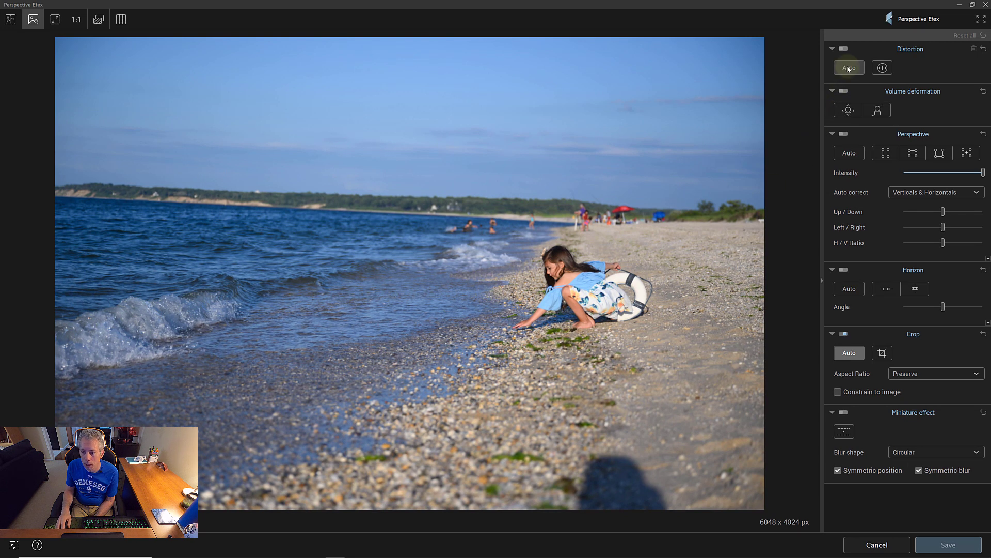
click(848, 68)
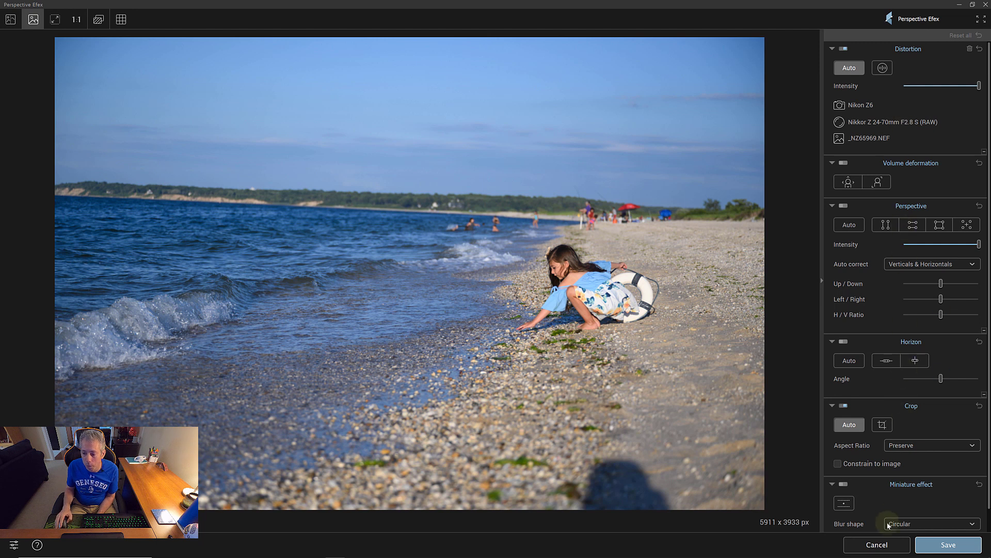
click(883, 546)
click(596, 301)
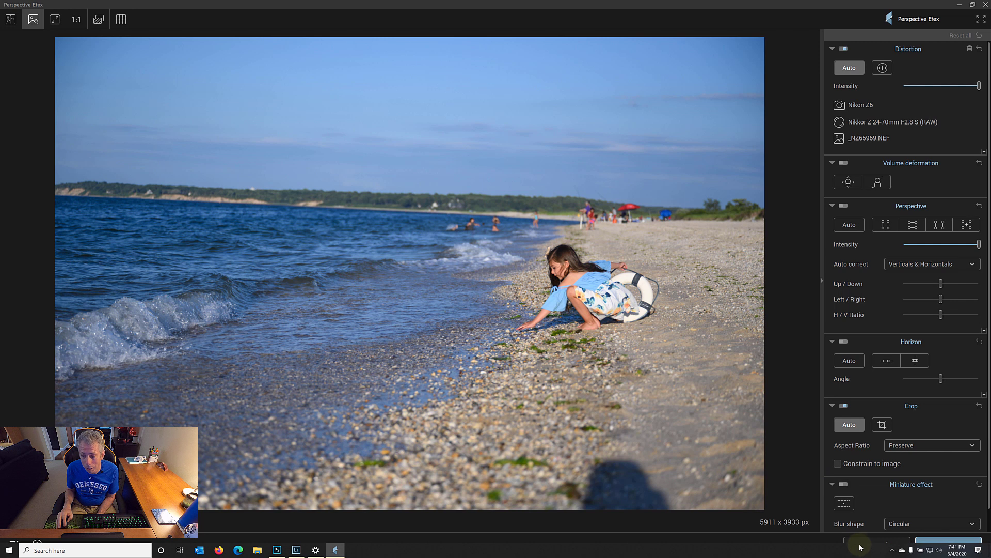
click(880, 540)
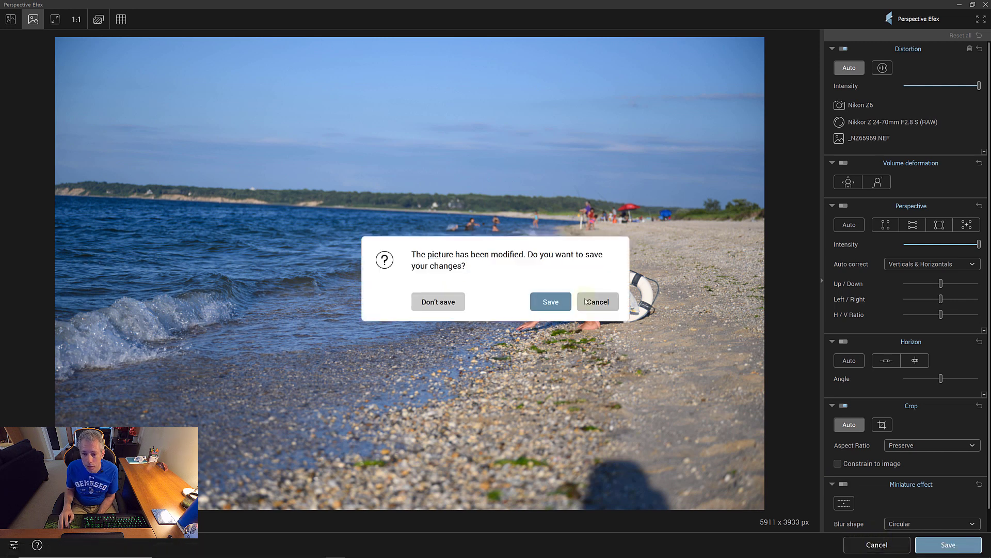
click(443, 300)
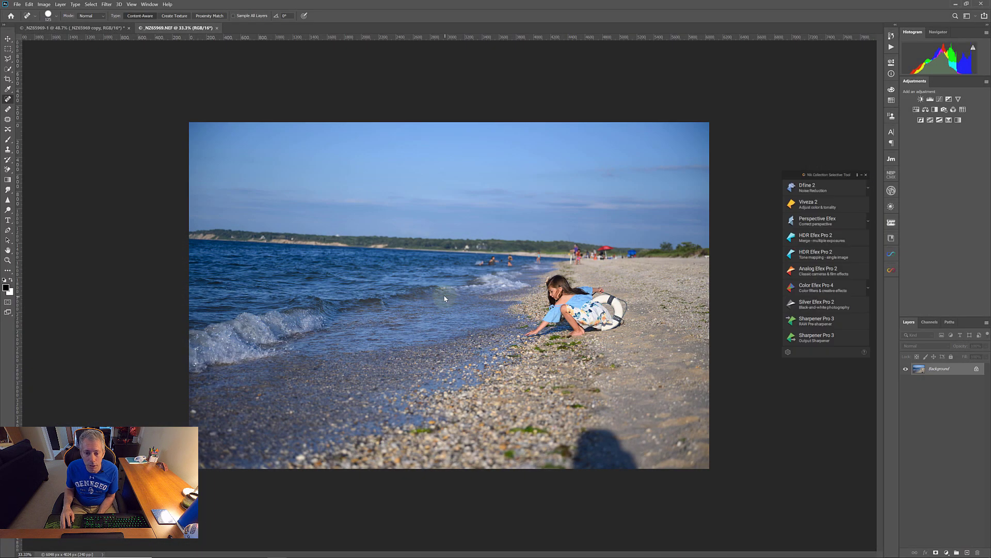
Close the _NZ65969.NEF document without saving and open Perspective Efex on the beach image
click(218, 28)
key(n)
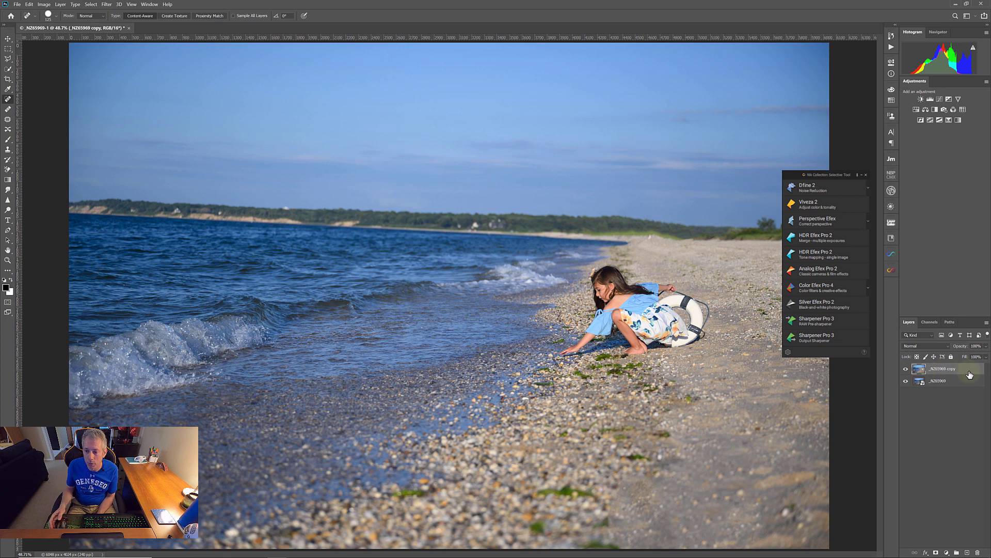
click(853, 228)
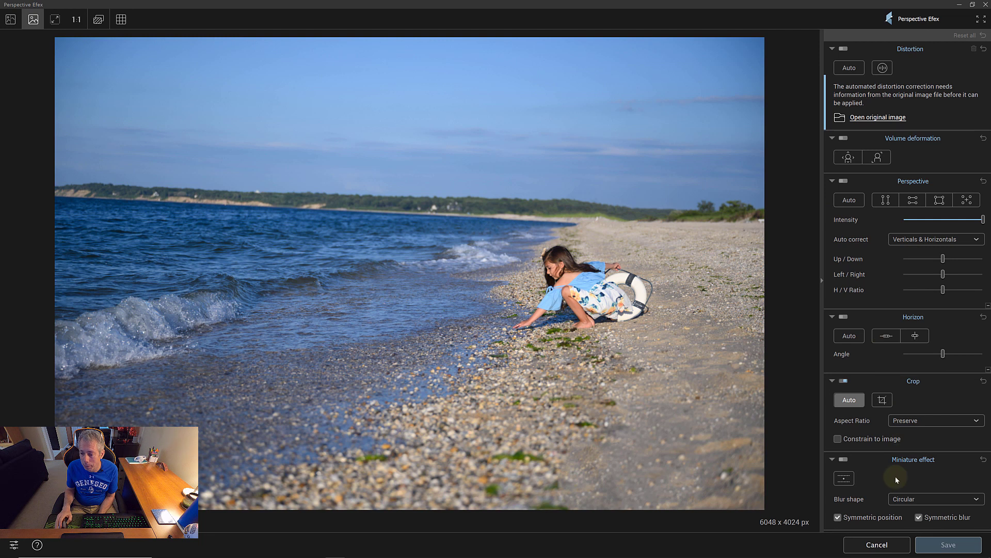
Turn on Perspective Efex's Miniature effect to blur the pebbles and shoreline around the girl
click(844, 459)
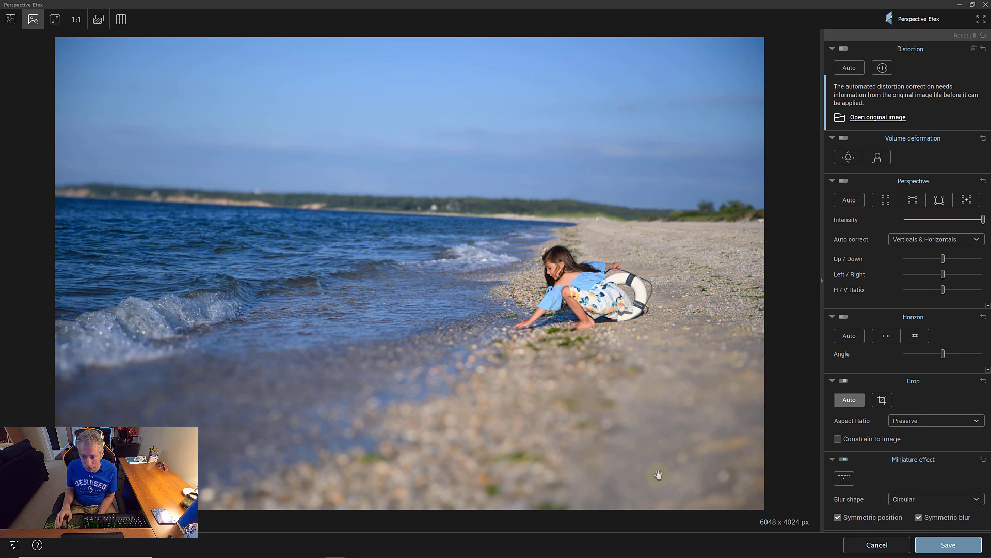
In Lightroom's Library, expand 2020 and show the 2020-04-15 Drone folder
mouse_move(338, 554)
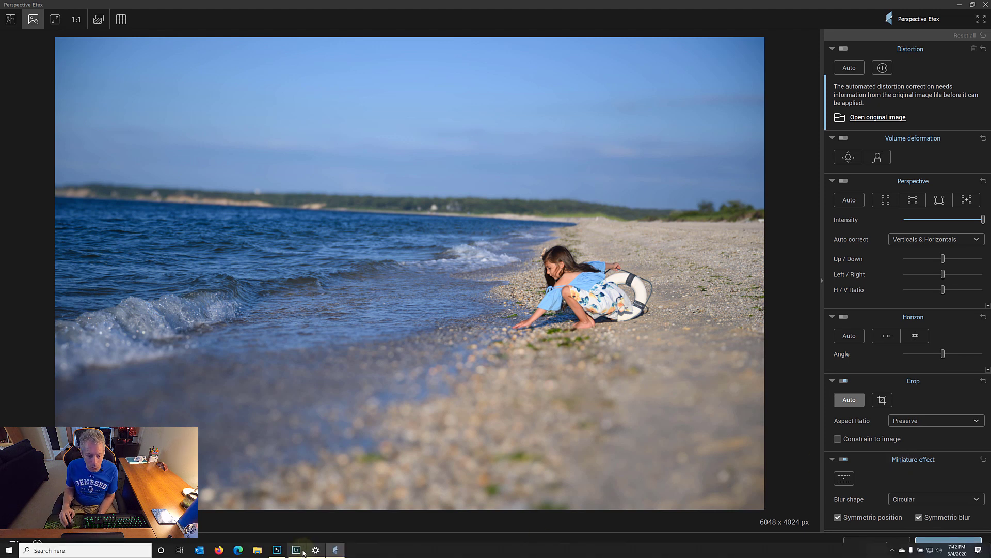
click(296, 550)
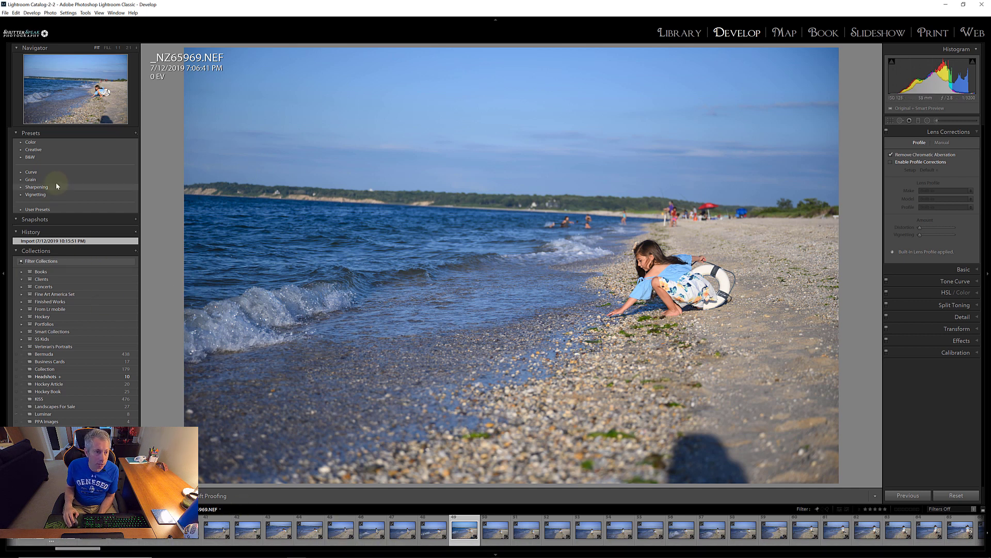
key(e)
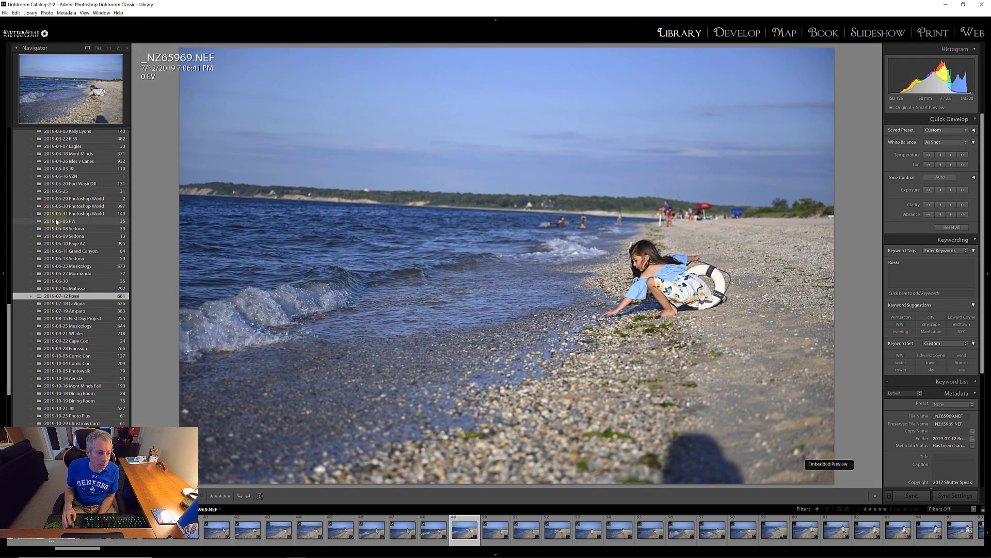
scroll(71, 253, down, 8)
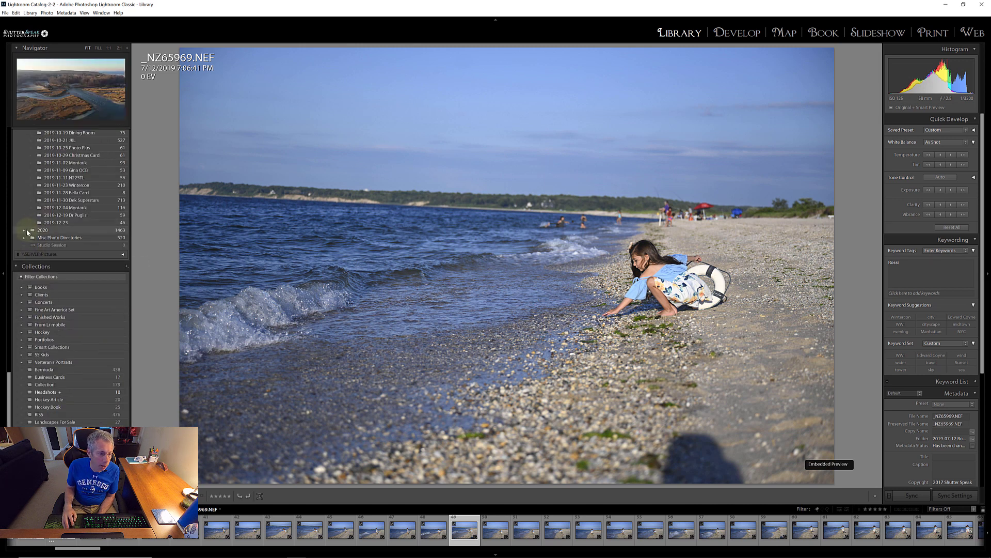
click(24, 229)
scroll(98, 279, down, 3)
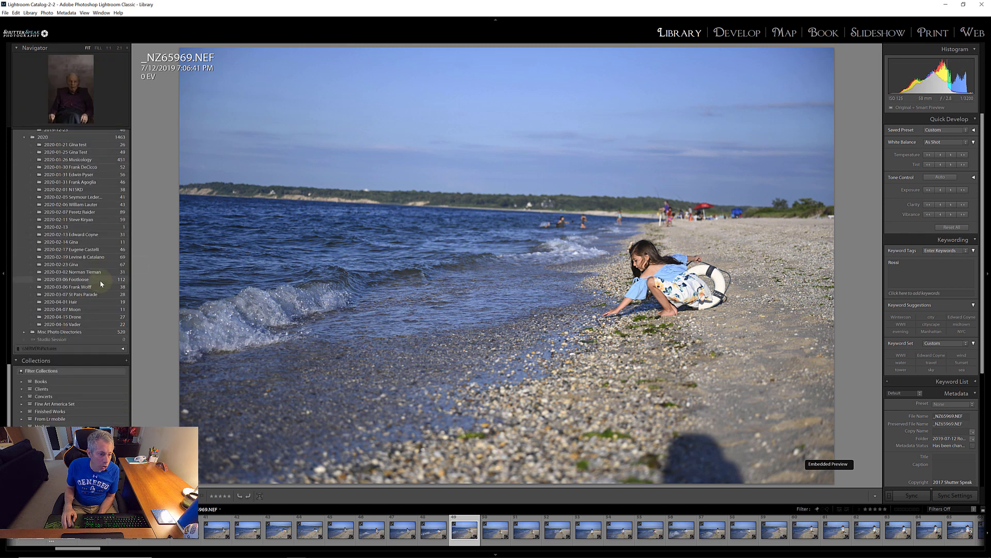
click(93, 317)
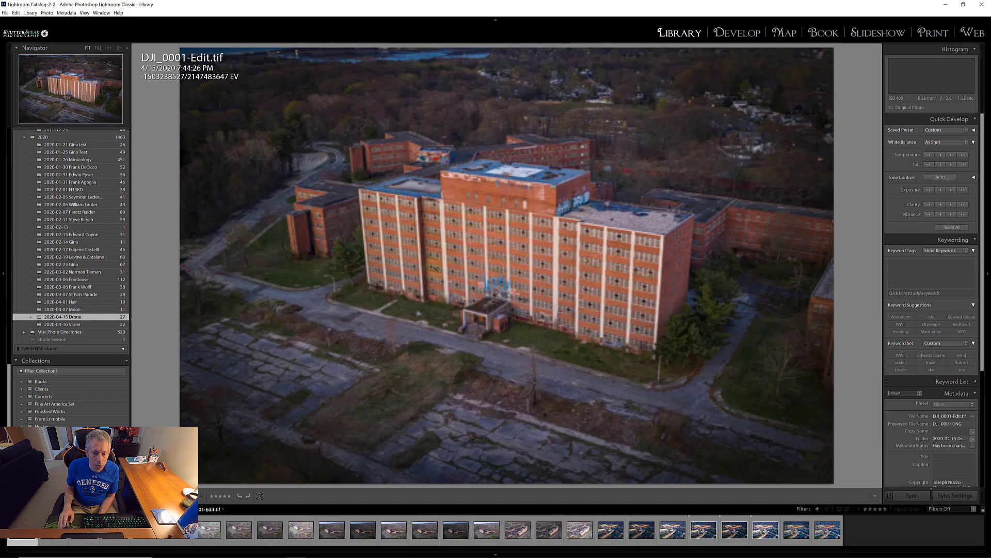
Send DJI_0001.DNG to Photoshop 2020, cancelling the TIFF edit and retrying on the original DNG
right_click(492, 276)
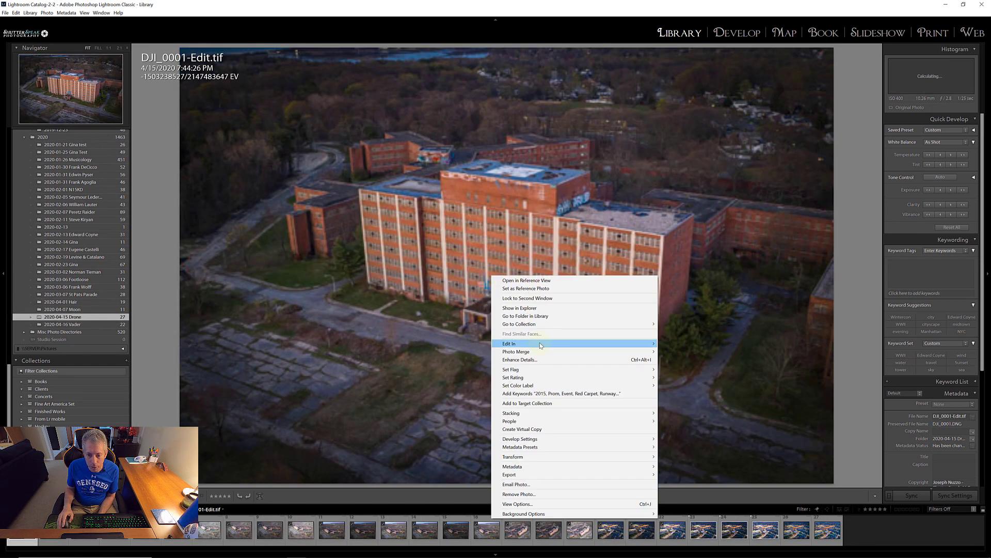
mouse_move(517, 343)
click(702, 344)
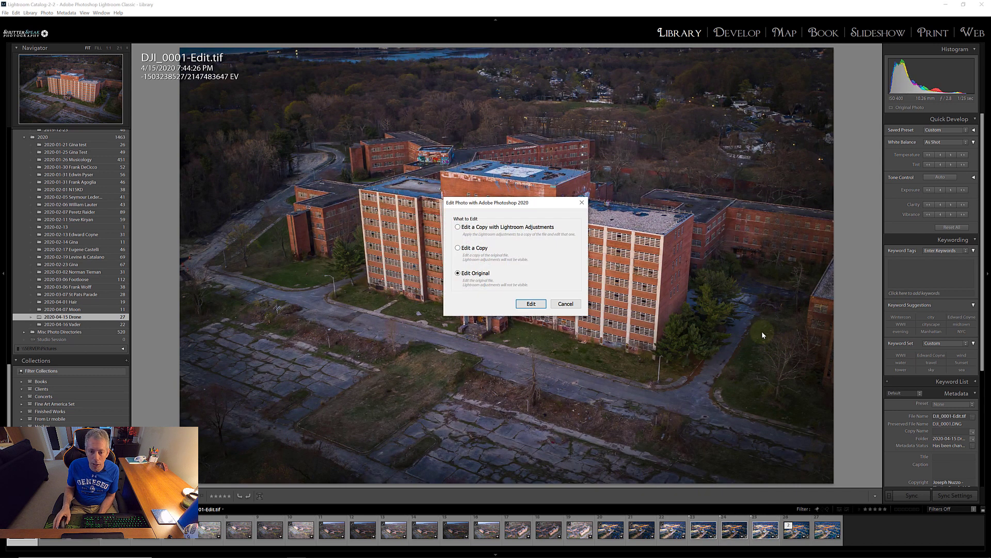
click(568, 306)
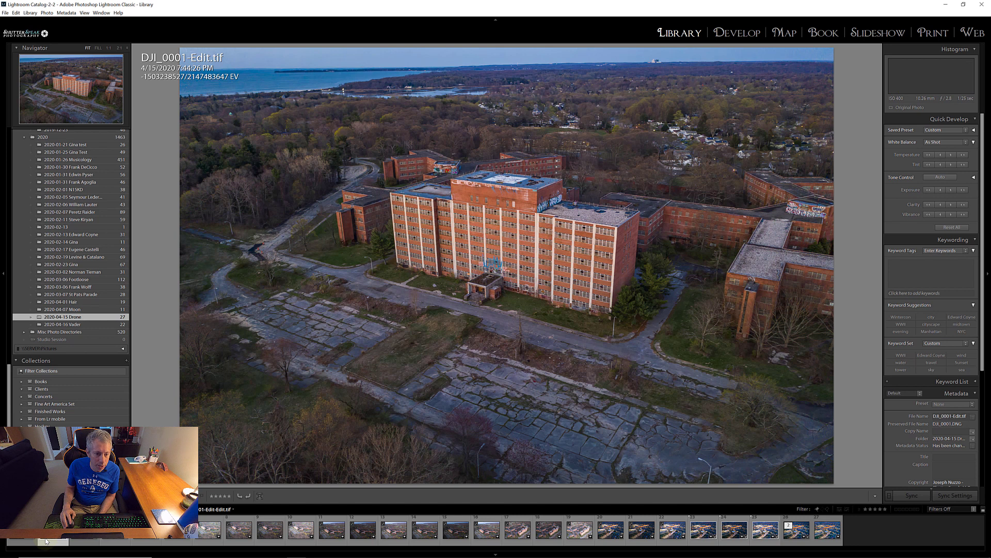
click(87, 541)
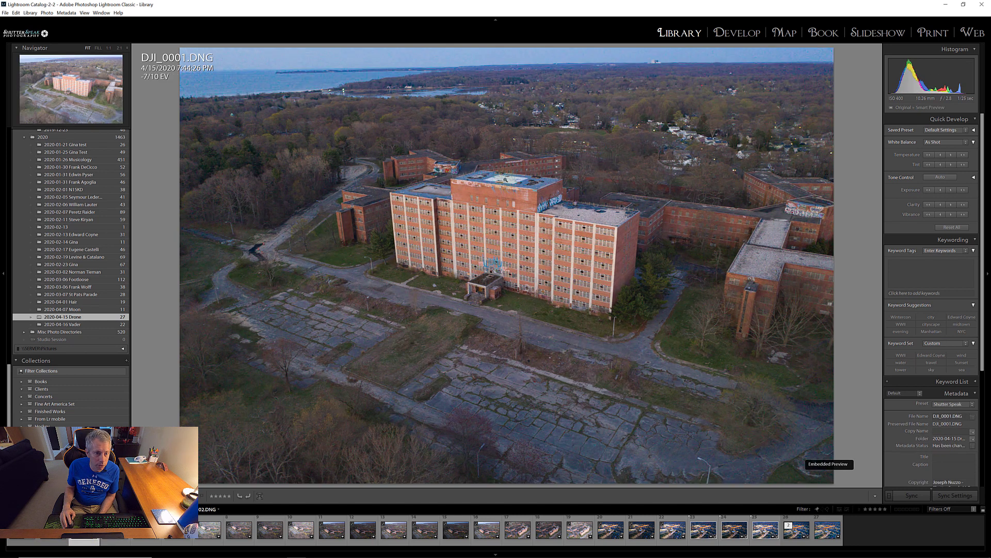
right_click(507, 187)
mouse_move(619, 256)
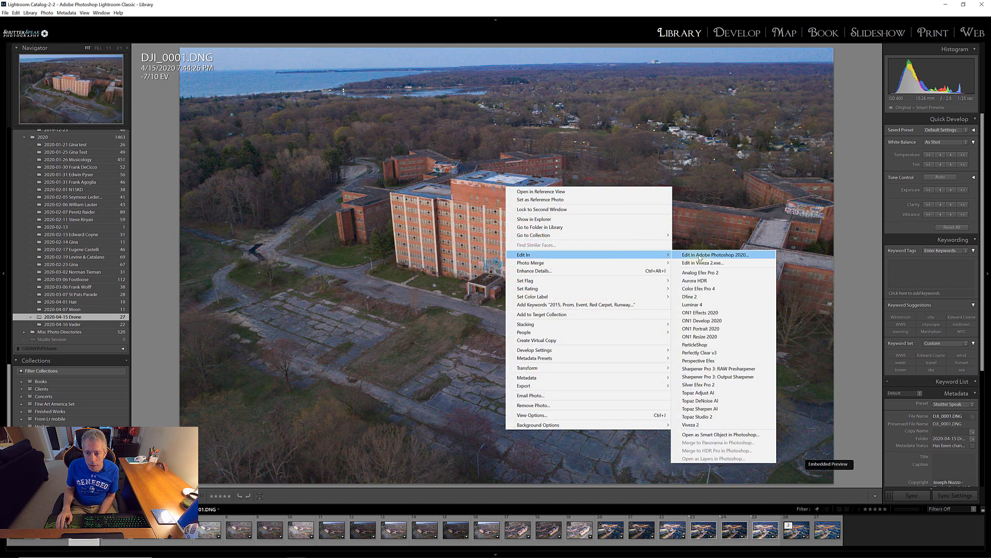
click(711, 255)
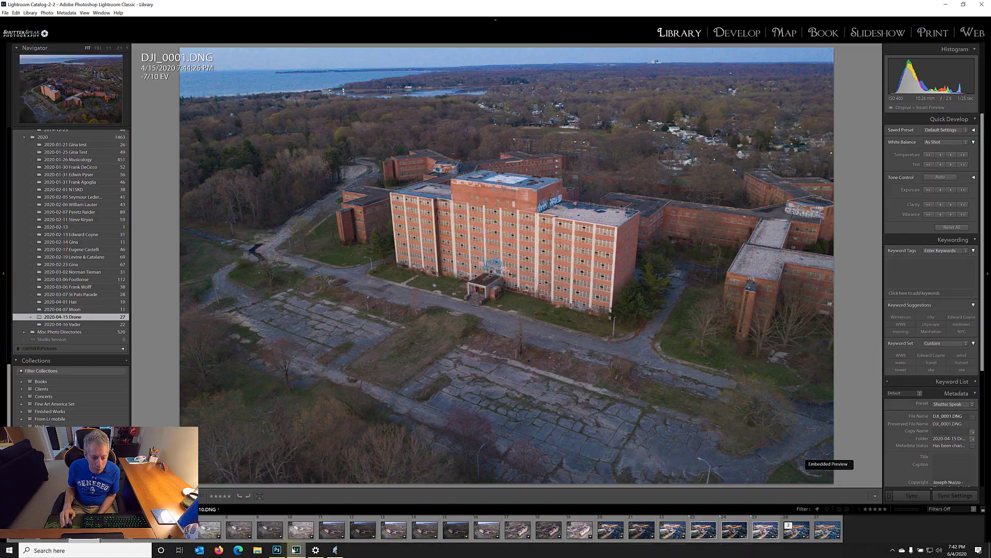
Return to Photoshop and close Perspective Efex, discarding the miniature effect
click(275, 551)
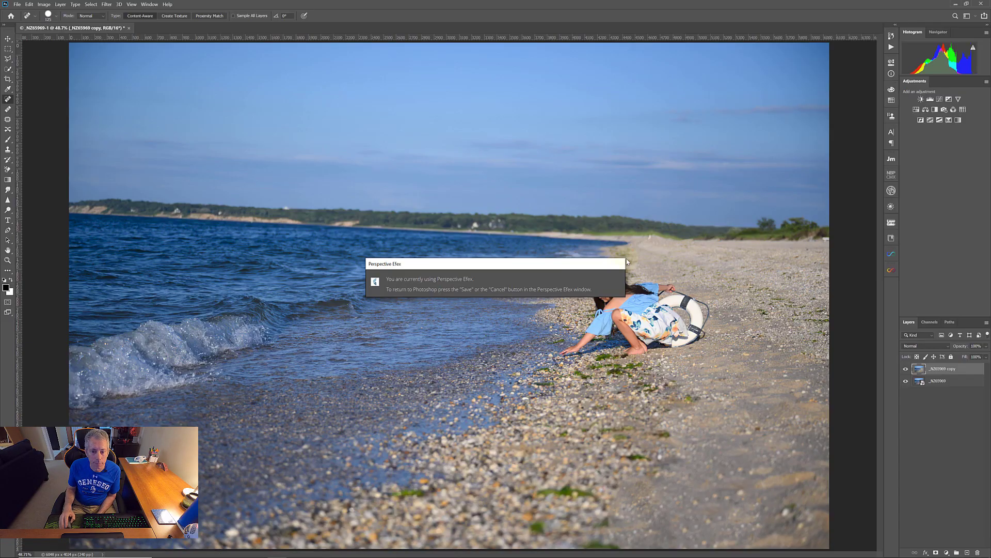
mouse_move(465, 557)
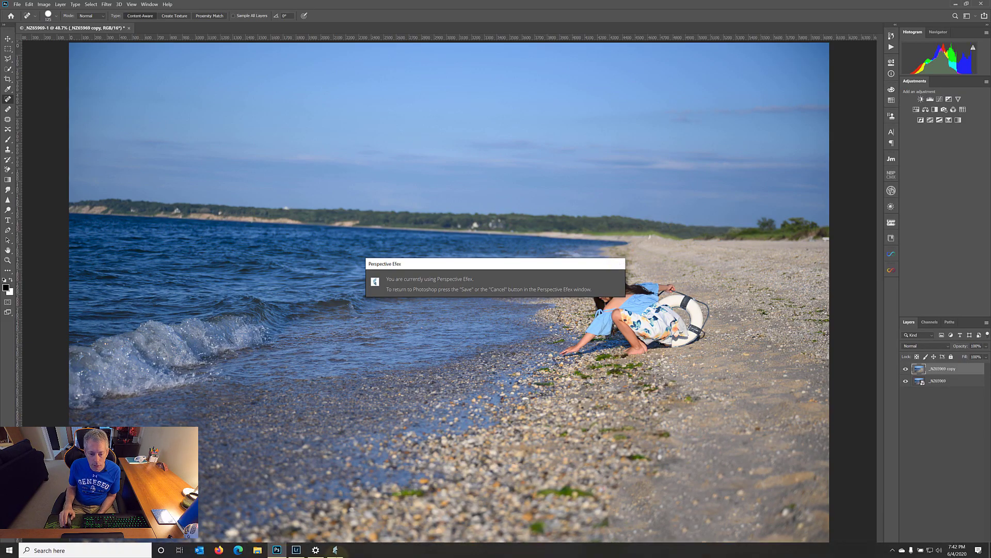
click(333, 550)
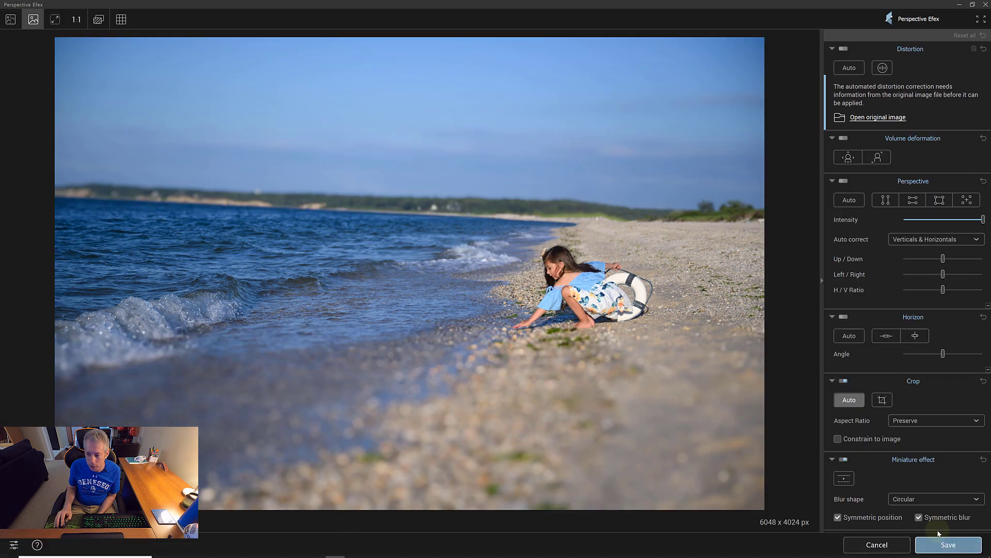
click(877, 545)
click(455, 302)
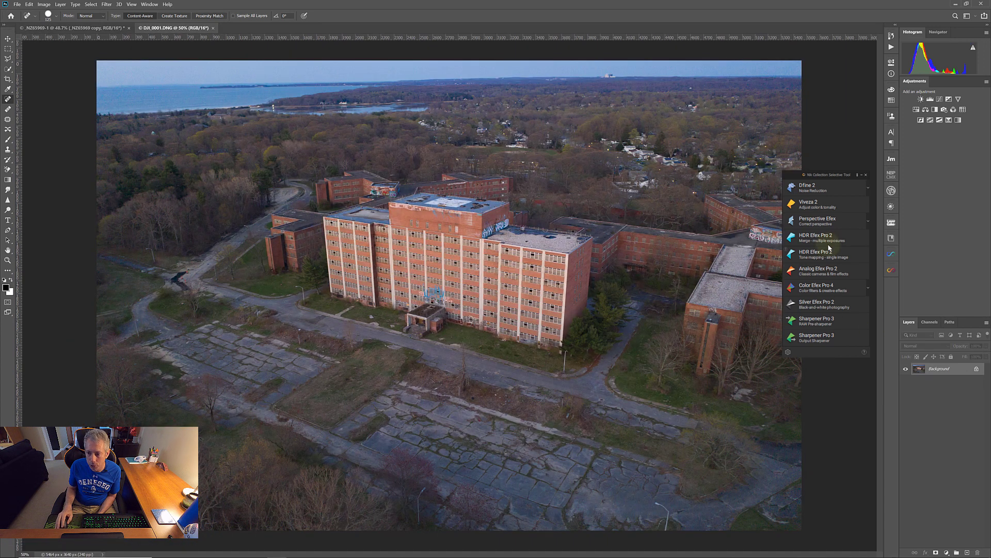
Open the aerial brick-building photo in Perspective Efex and enable the Miniature effect
click(821, 220)
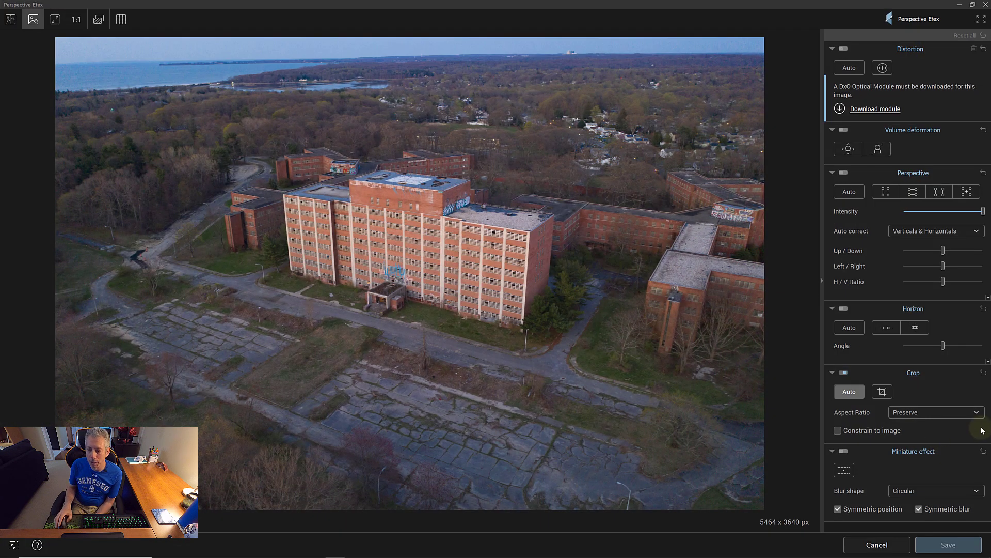
click(845, 451)
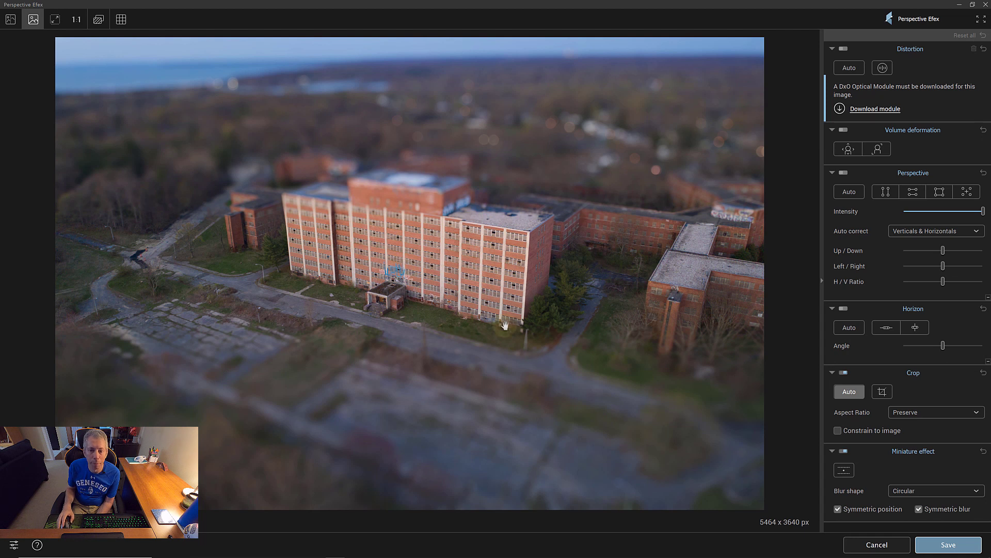
Move, tilt and widen the sharp miniature band over the main brick building, then apply it
click(844, 469)
drag(409, 261, 412, 225)
mouse_move(411, 269)
mouse_down()
mouse_move(404, 276)
mouse_move(412, 286)
mouse_up()
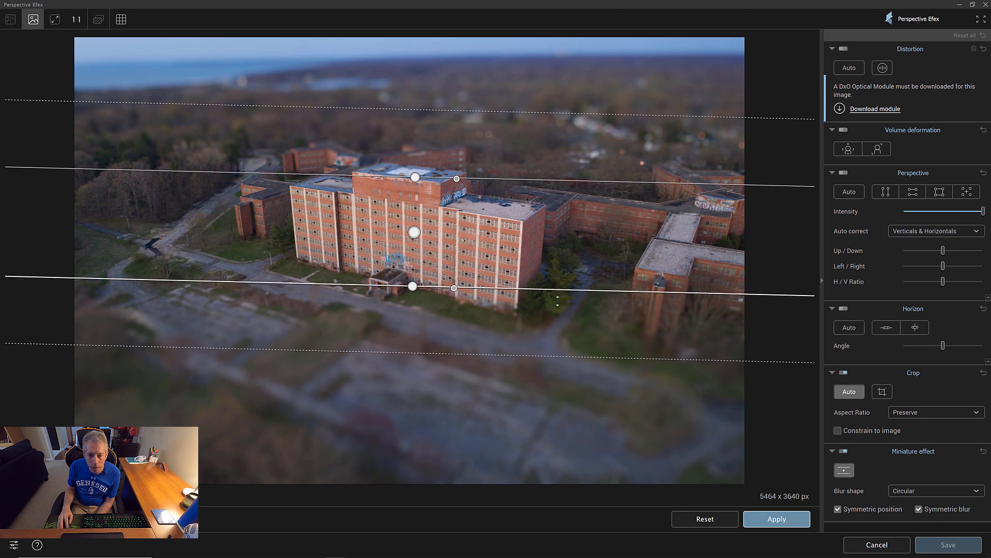
mouse_move(553, 304)
mouse_down()
mouse_move(553, 312)
mouse_move(542, 301)
mouse_up()
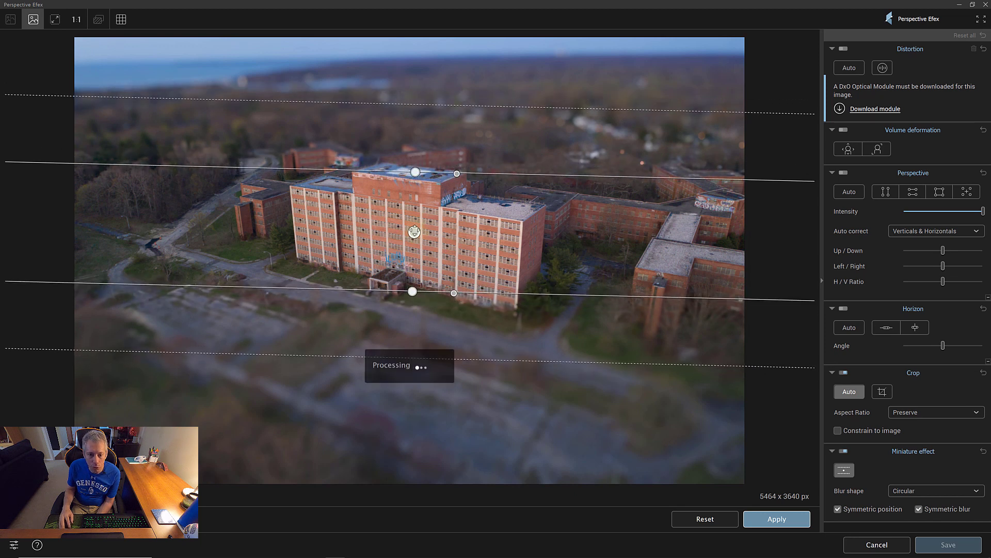
mouse_move(161, 175)
mouse_down()
mouse_move(160, 164)
mouse_move(160, 179)
mouse_up()
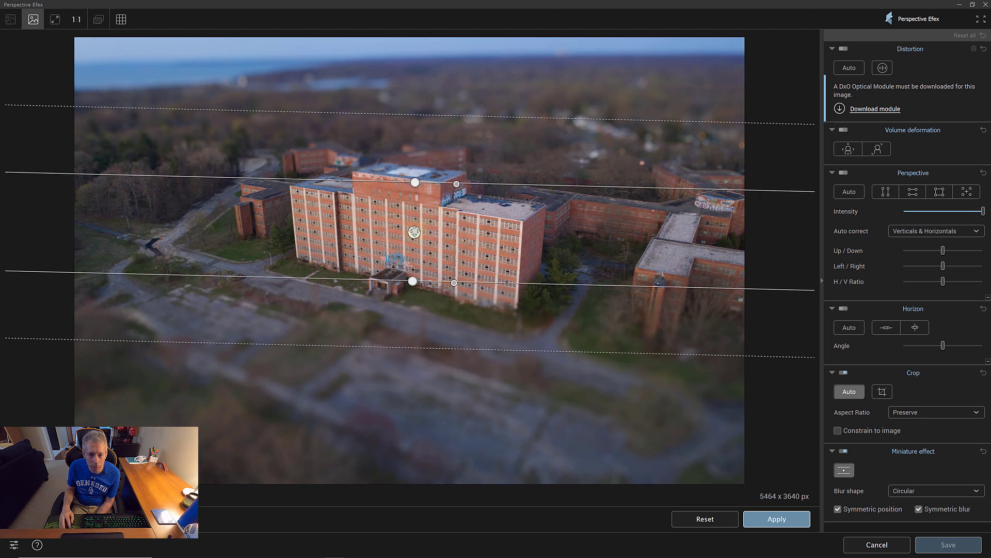
drag(414, 232, 461, 245)
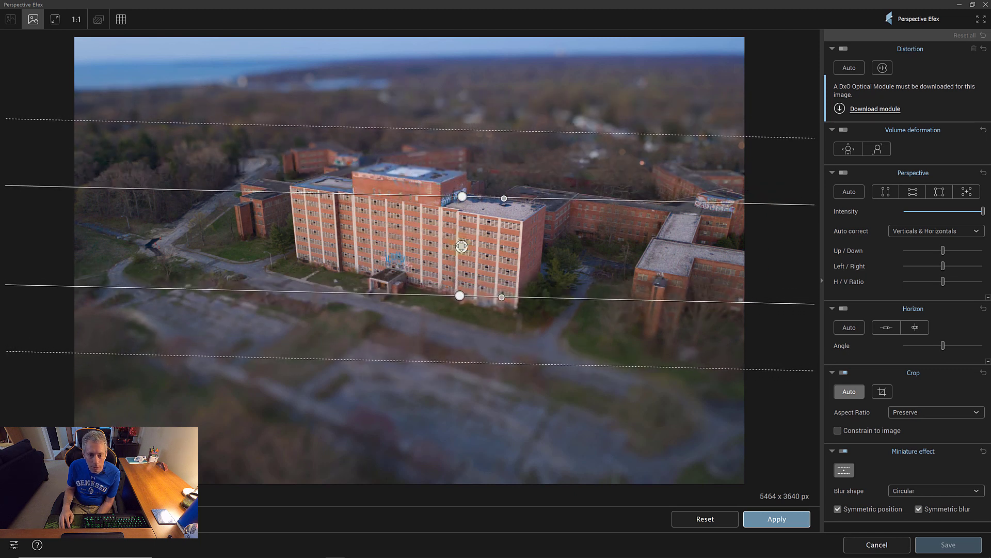
click(779, 520)
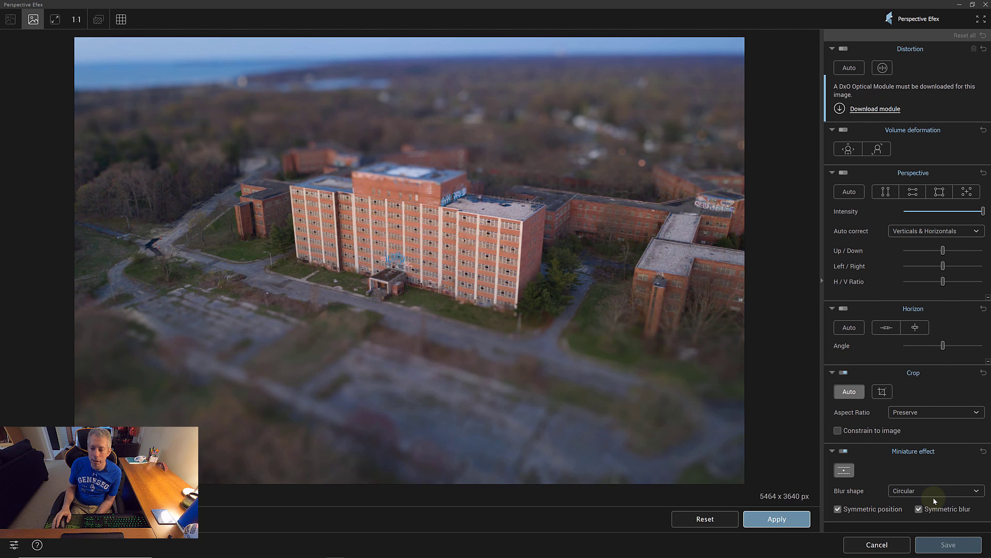
Close Perspective Efex without saving and switch to the _NZ65969-1 beach photo
click(893, 546)
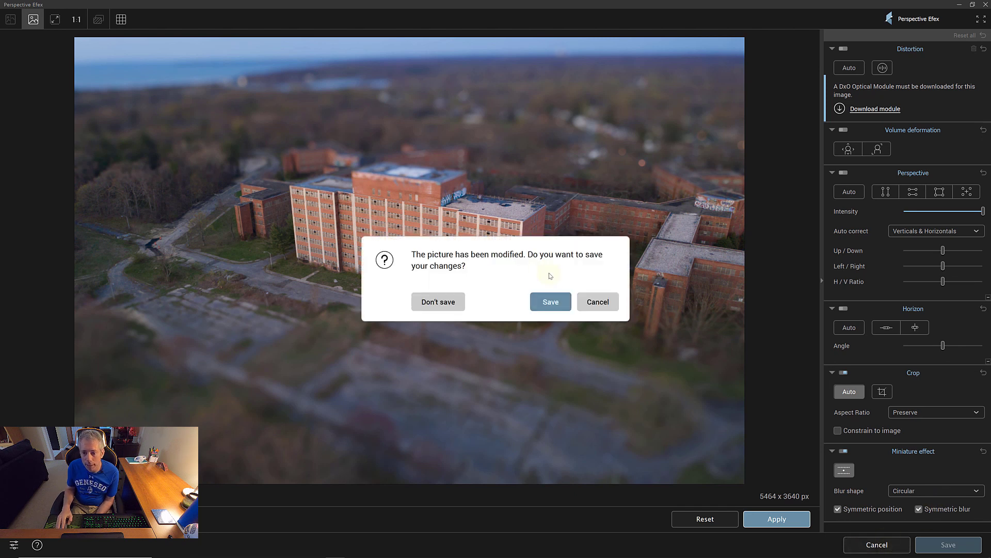
click(439, 301)
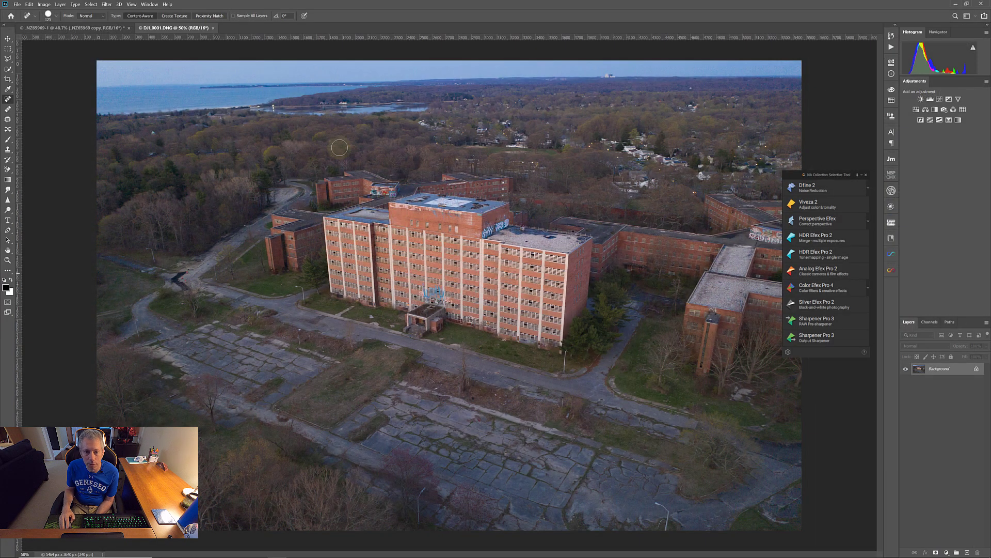
click(104, 30)
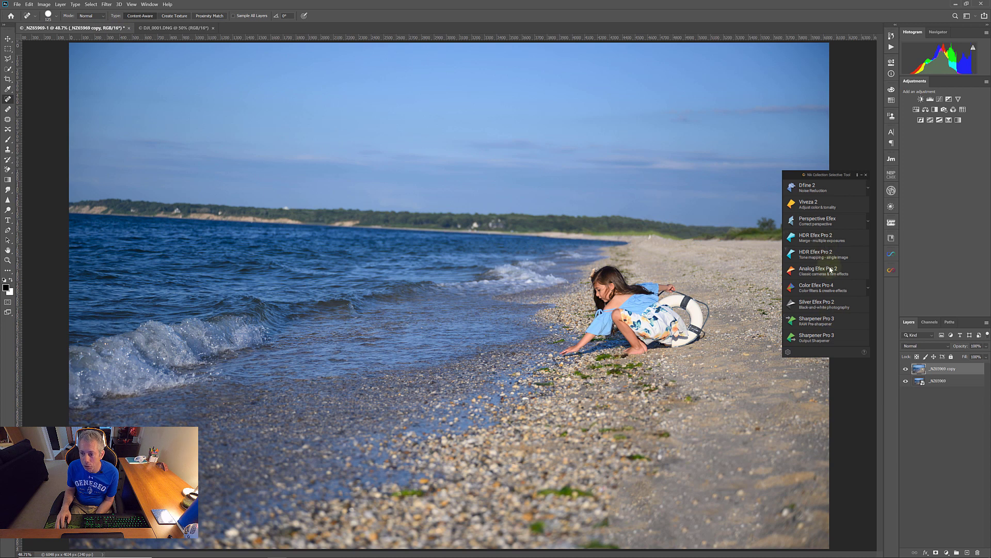
Try a 2/1 aspect-ratio crop in Perspective Efex, then cancel without saving
click(826, 221)
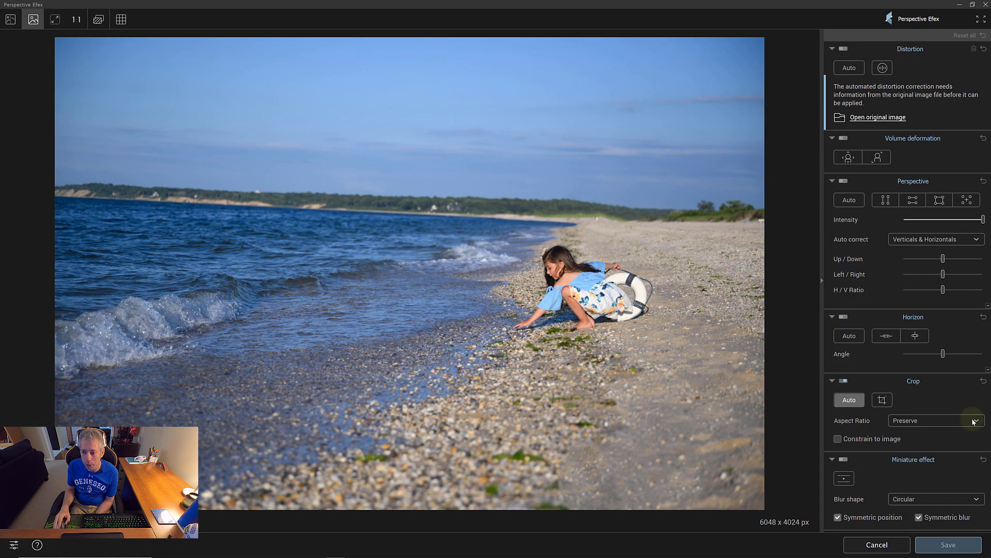
click(973, 421)
click(852, 462)
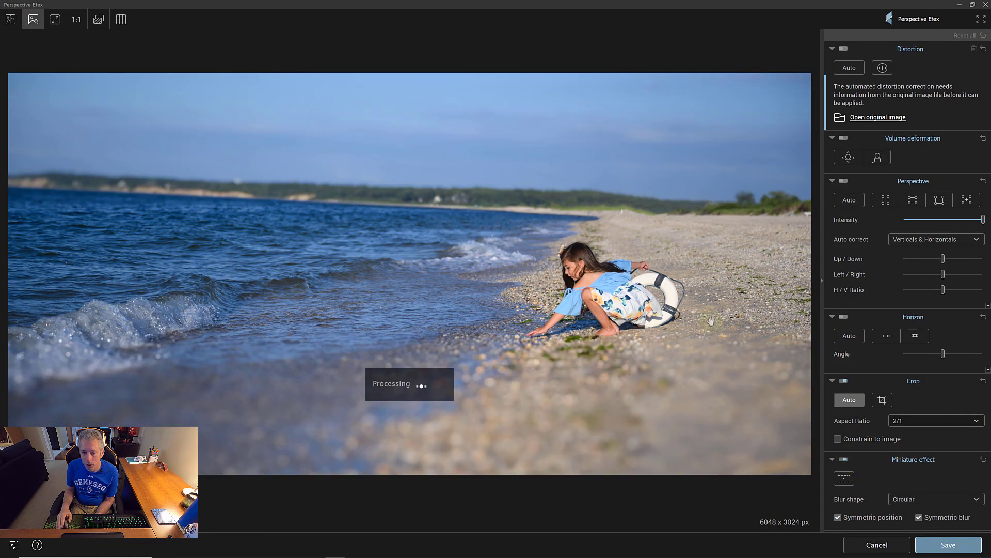
click(878, 543)
click(439, 301)
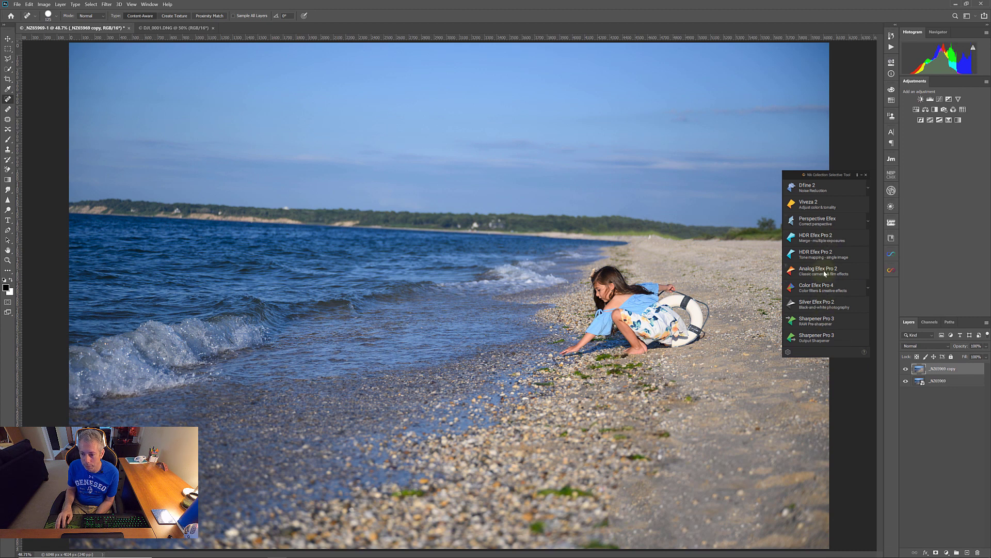
Open the beach photo in Perspective Efex and turn on the Miniature effect for editing
click(818, 222)
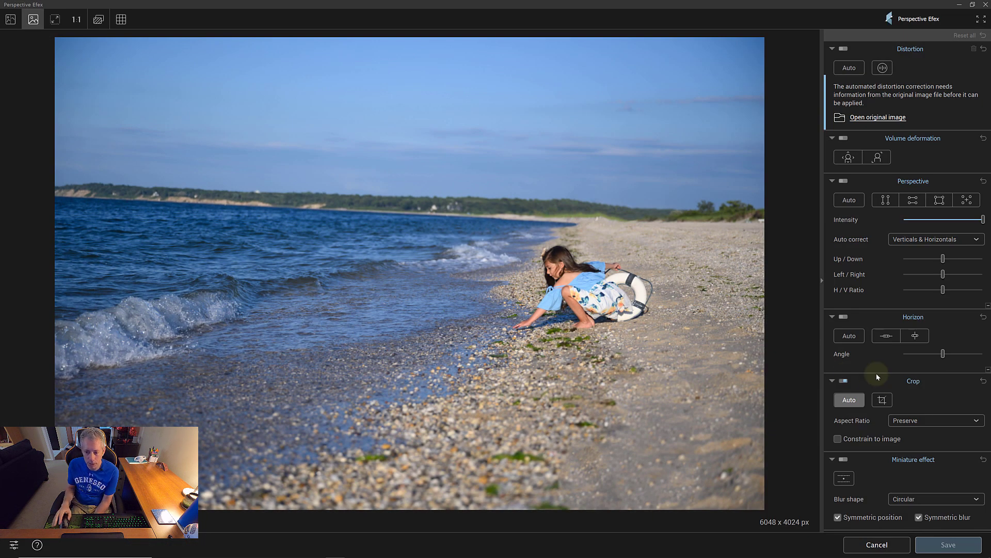
click(844, 460)
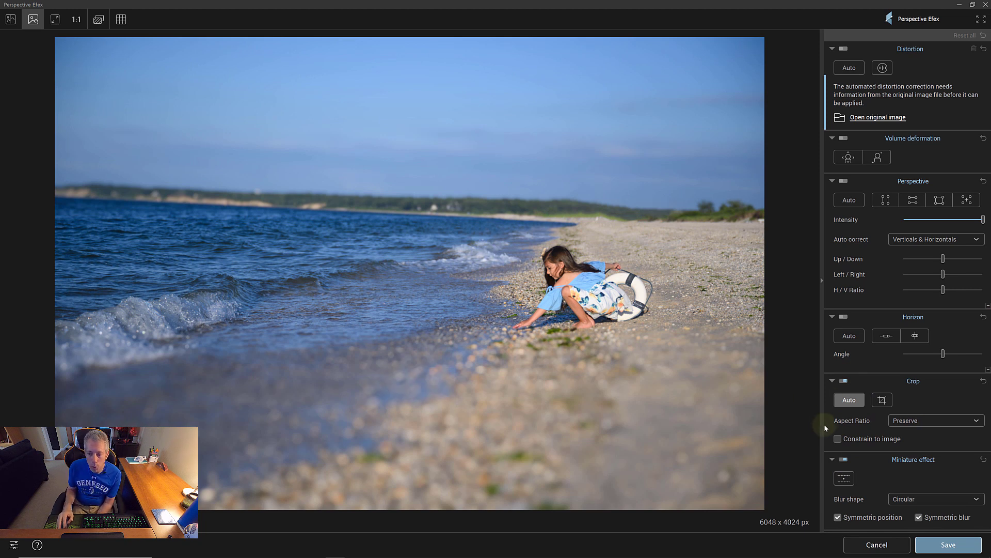
click(844, 478)
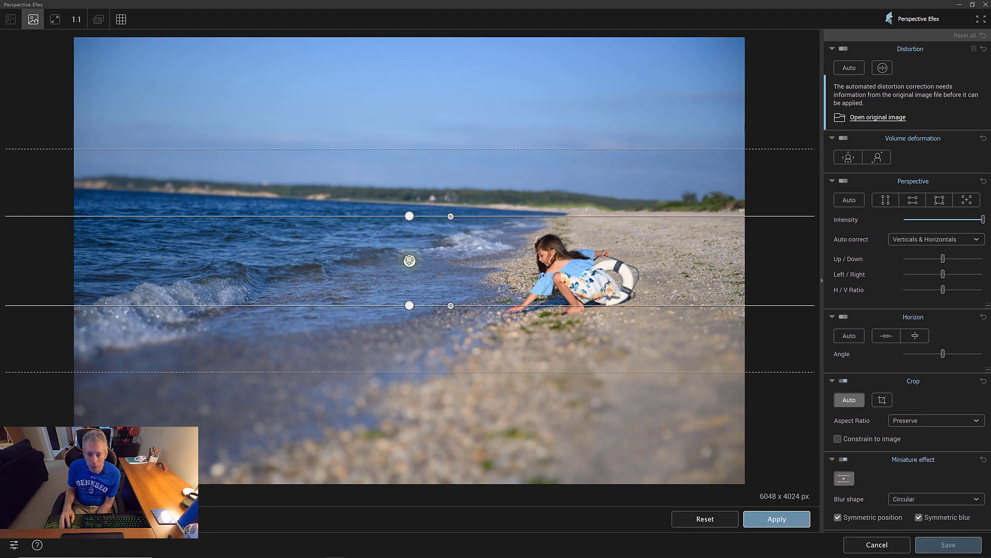
Shift the band down and right, narrow its transition, and lower blur strength to 25
drag(410, 259, 416, 279)
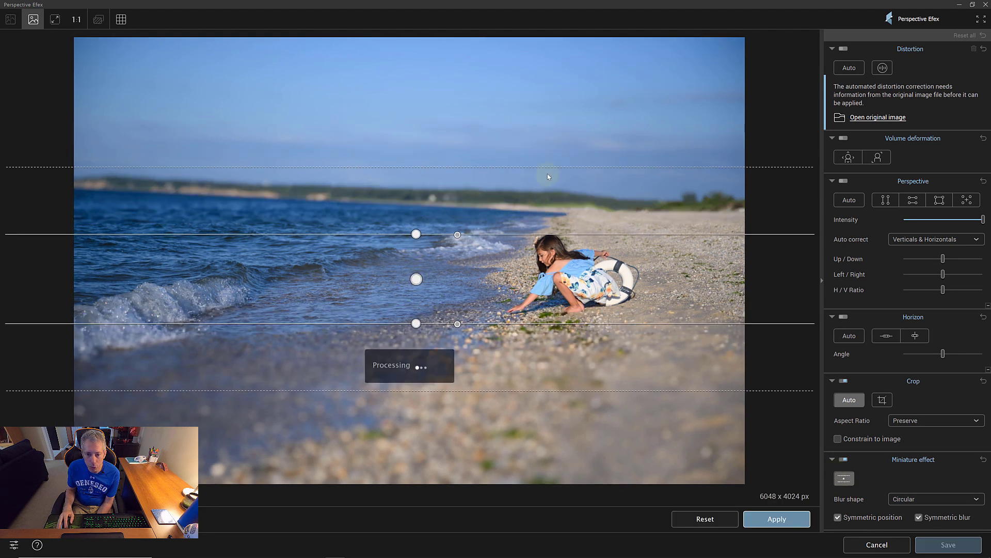
drag(720, 167, 694, 181)
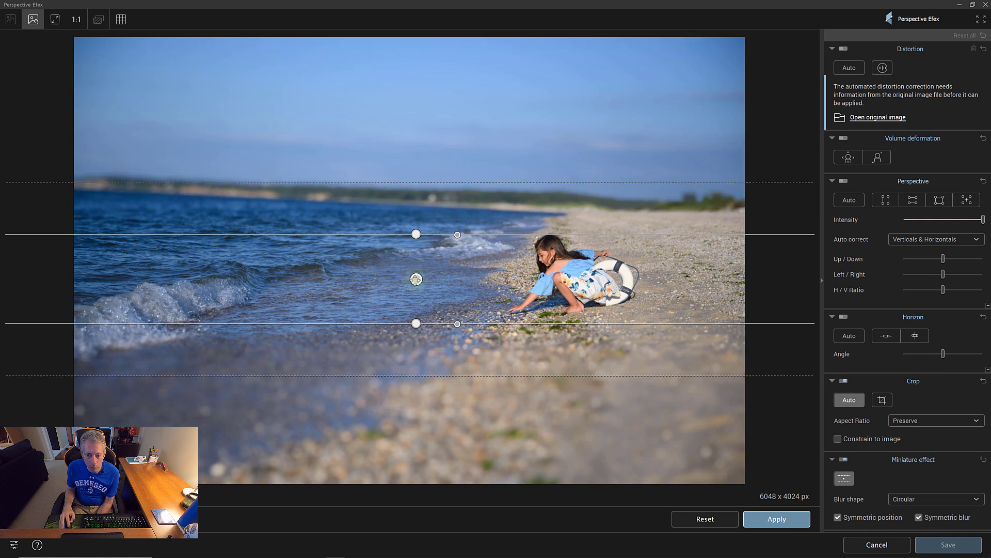
drag(416, 279, 434, 277)
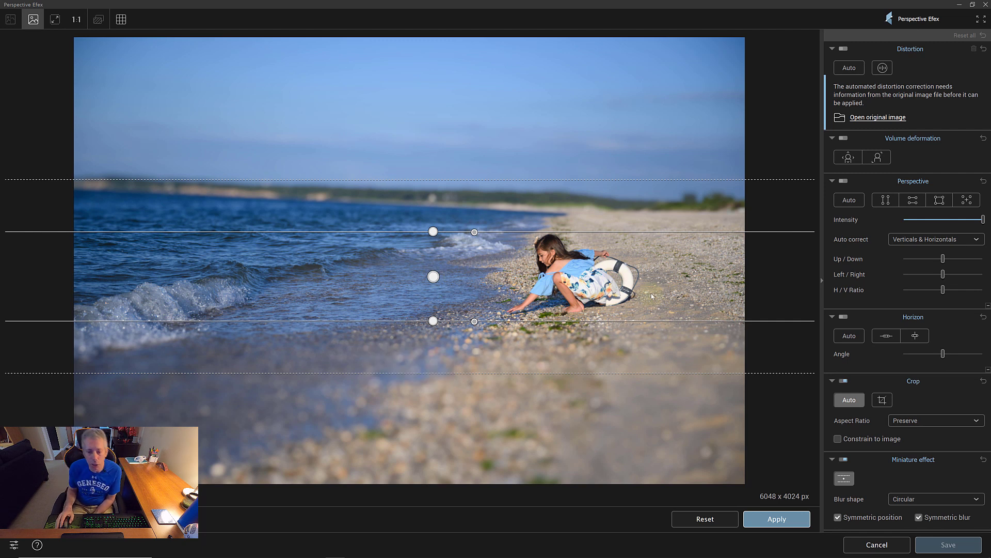
mouse_move(475, 322)
drag(468, 329, 461, 329)
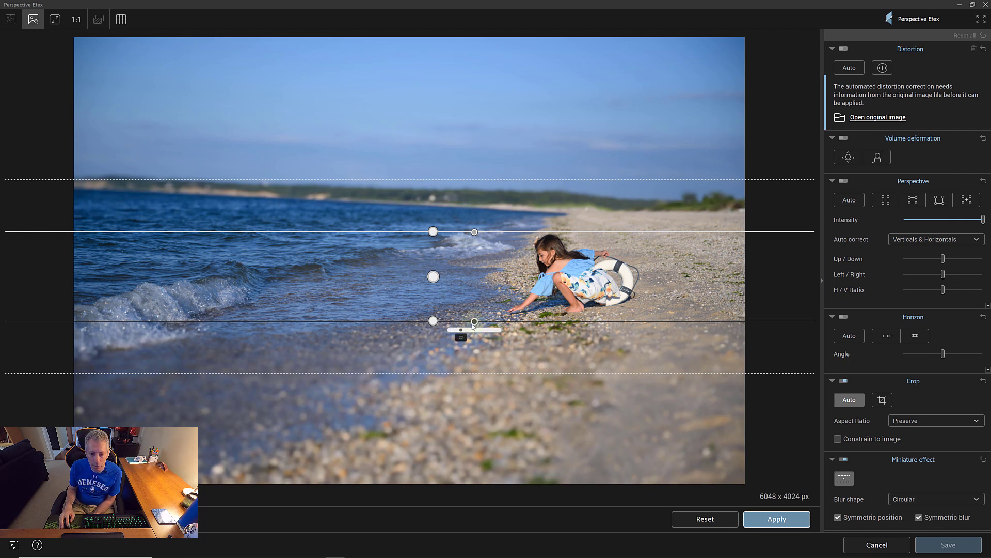
mouse_move(475, 234)
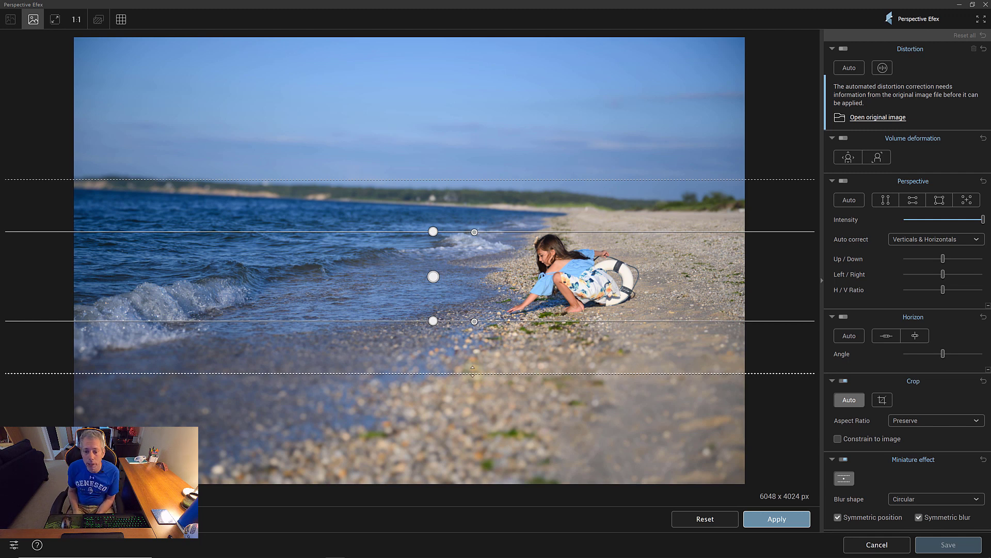
mouse_move(474, 321)
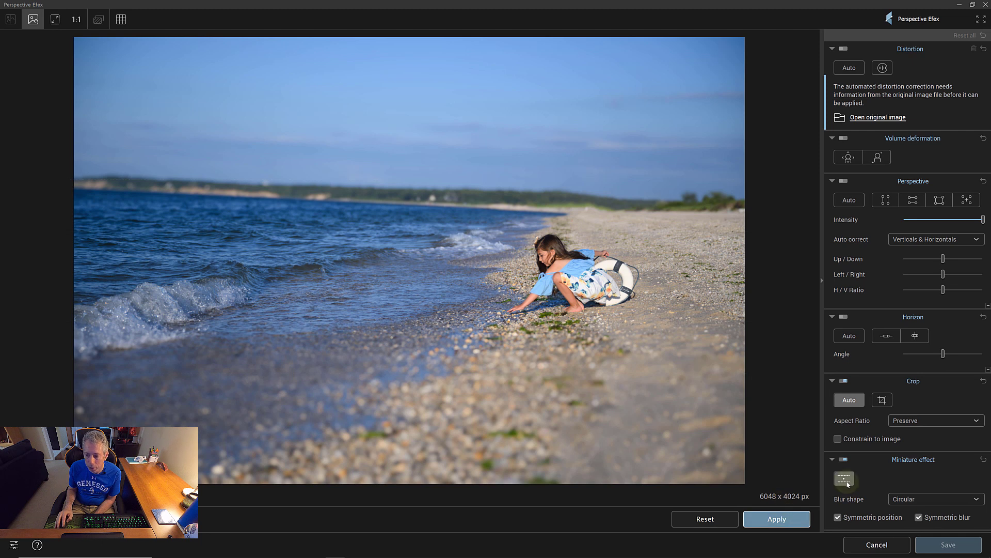
Nudge the focus band down and right and rotate it slightly counter-clockwise
click(847, 479)
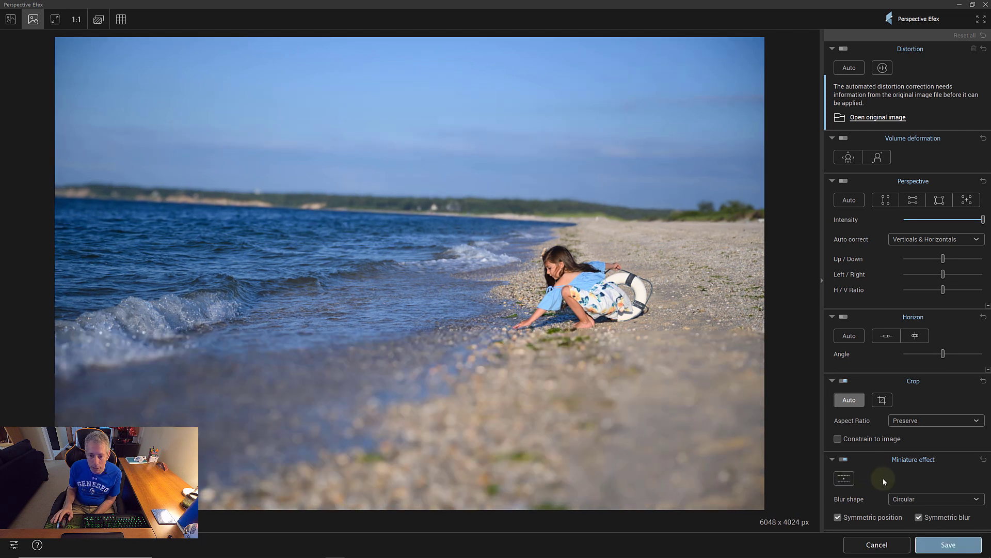
click(844, 478)
drag(416, 268, 420, 280)
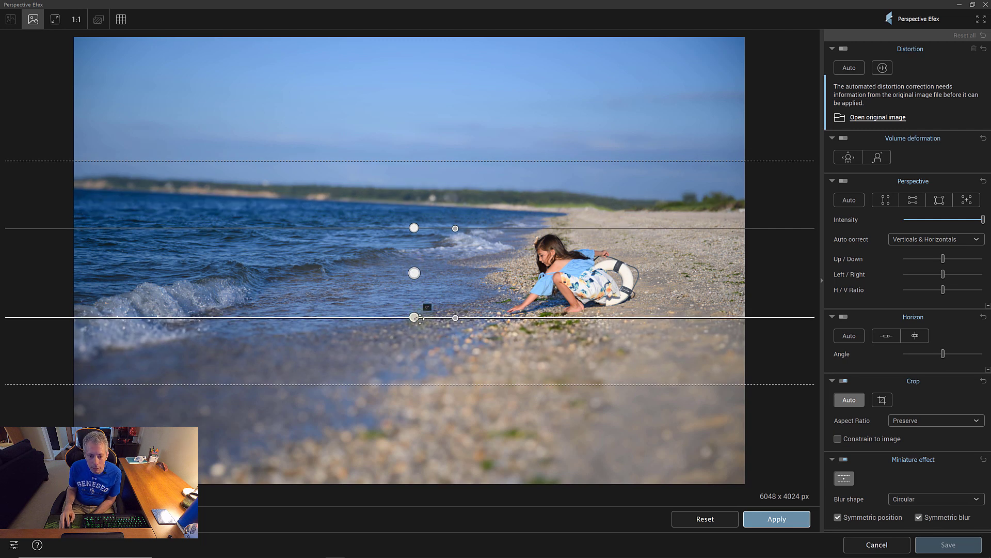
drag(415, 317, 414, 323)
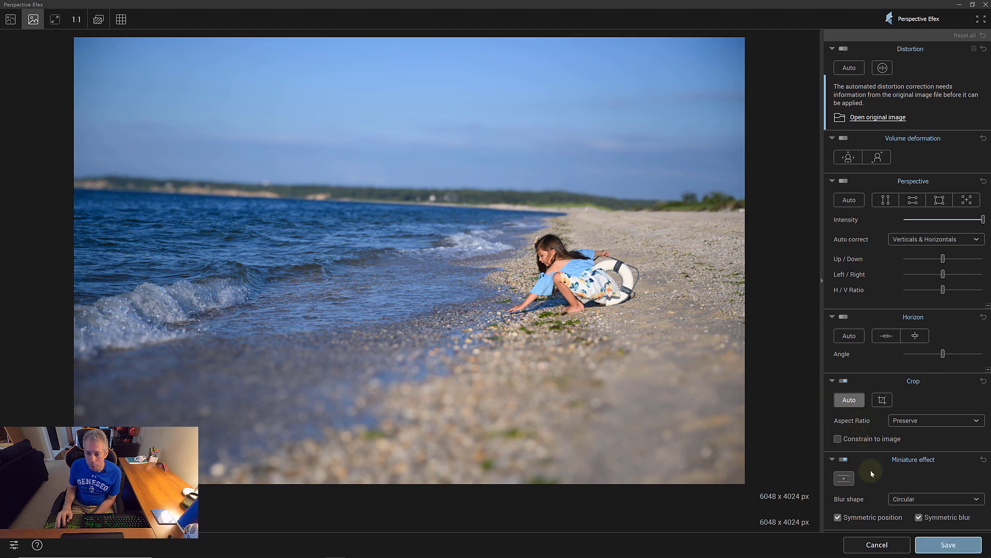
click(848, 476)
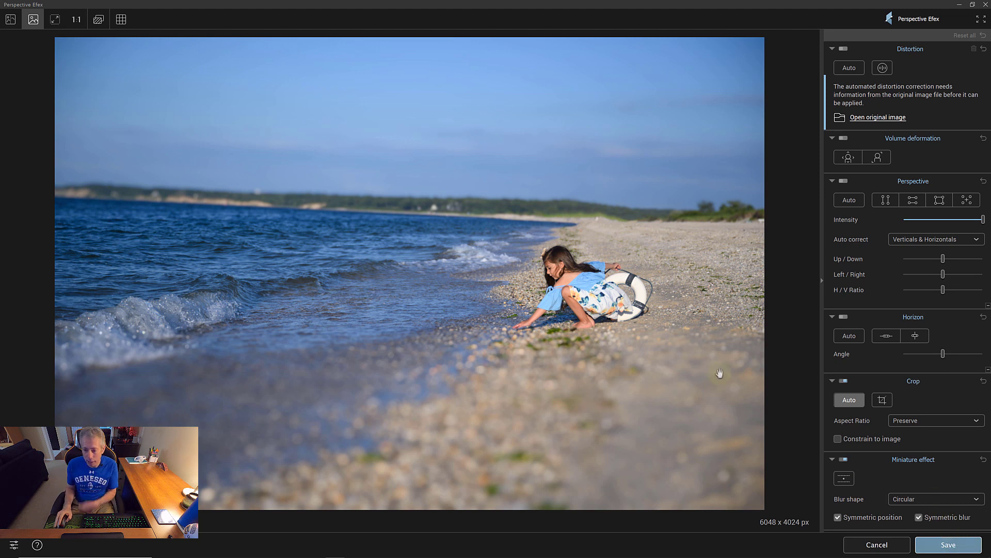
Tilt the focus band about -2° and shift it down slightly
click(843, 478)
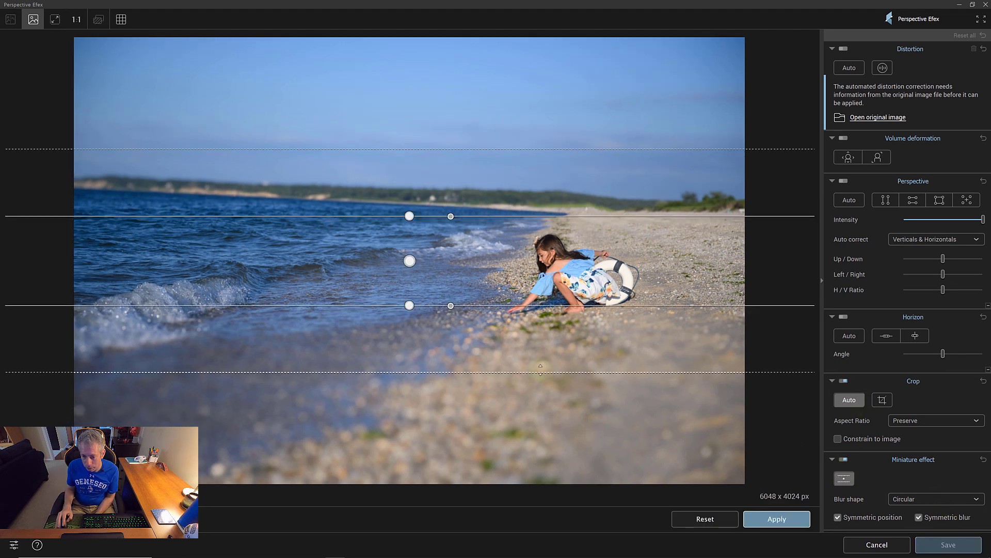
mouse_move(451, 310)
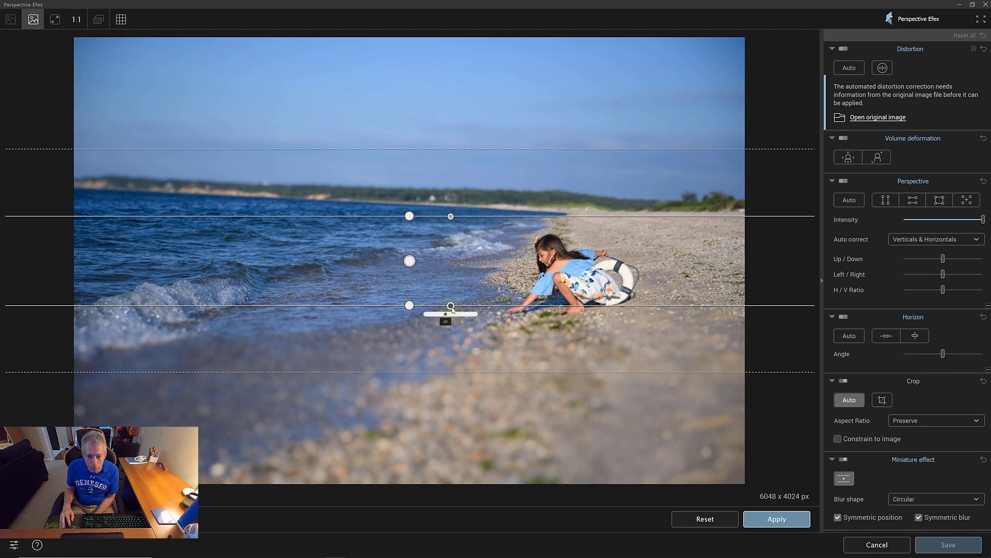
drag(410, 306, 409, 317)
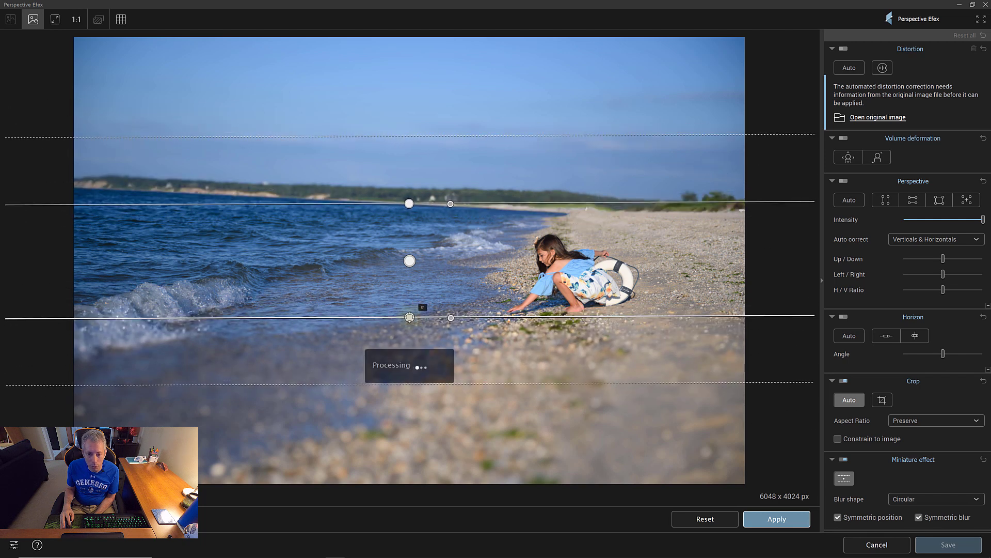
drag(410, 261, 410, 283)
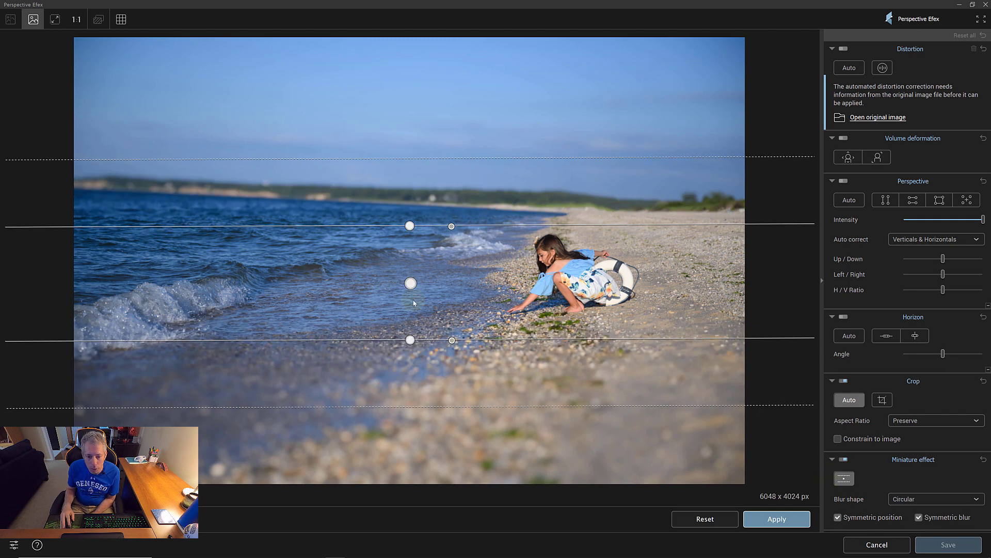
Apply the Miniature blur and save the result back to Photoshop
click(780, 525)
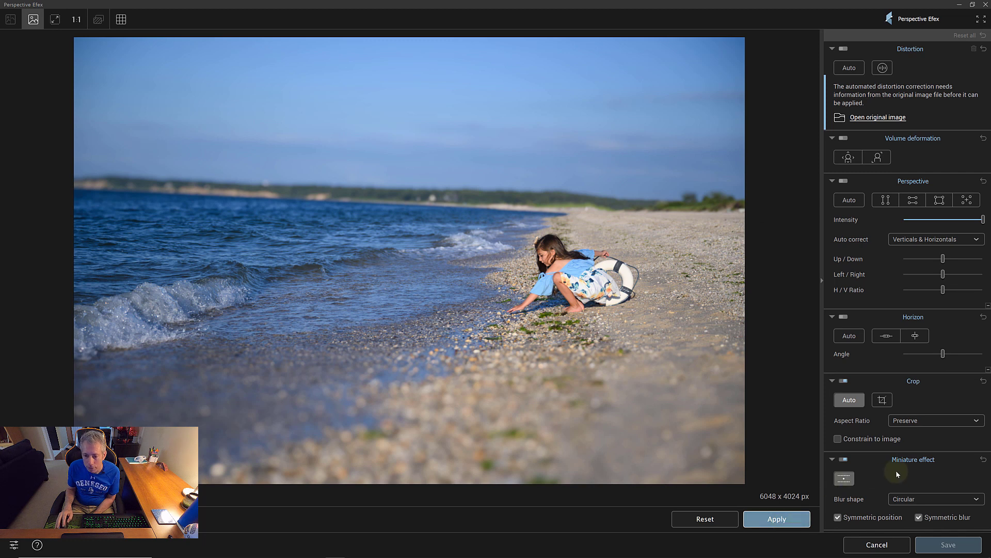
click(793, 520)
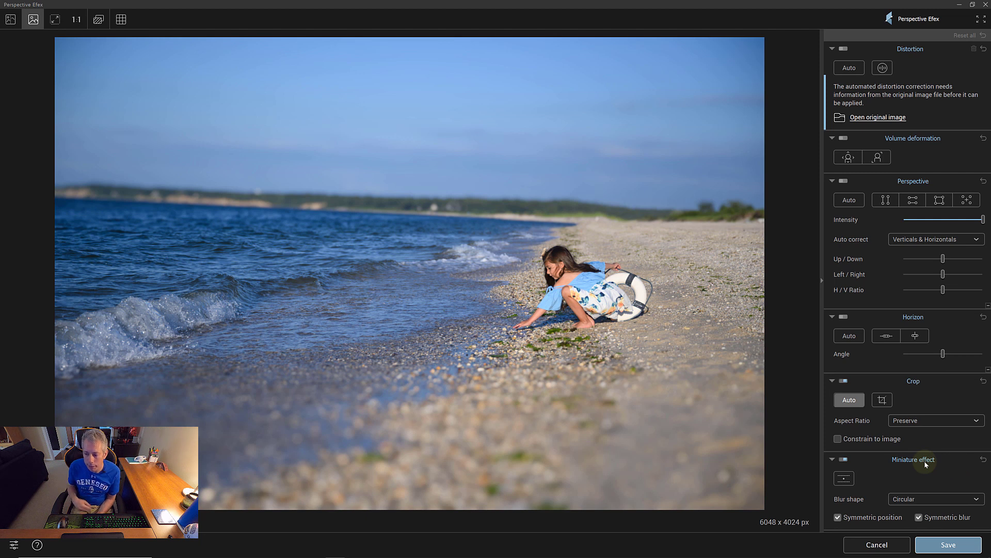
click(949, 544)
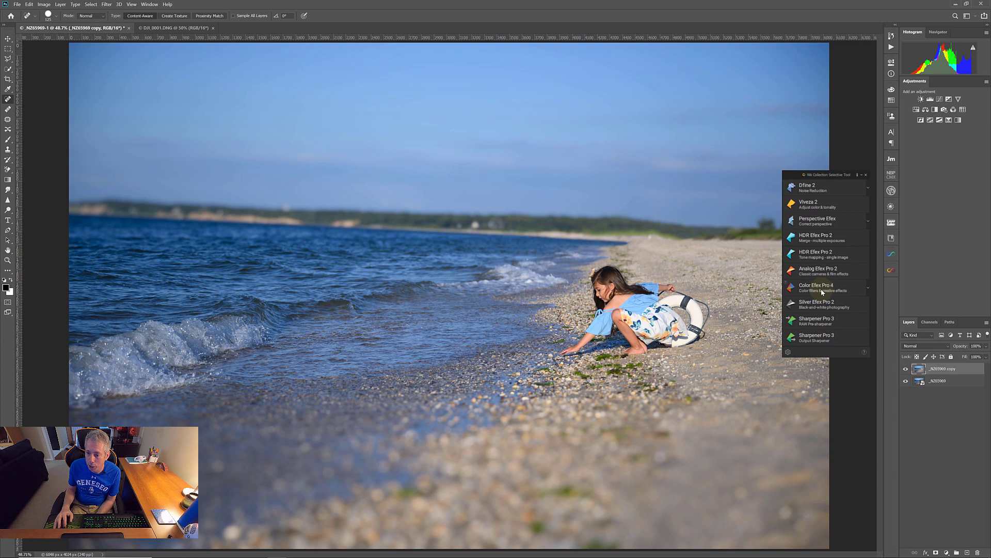
Open the beach photo in Color Efex Pro 4 from the Nik Selective Tool panel
click(821, 288)
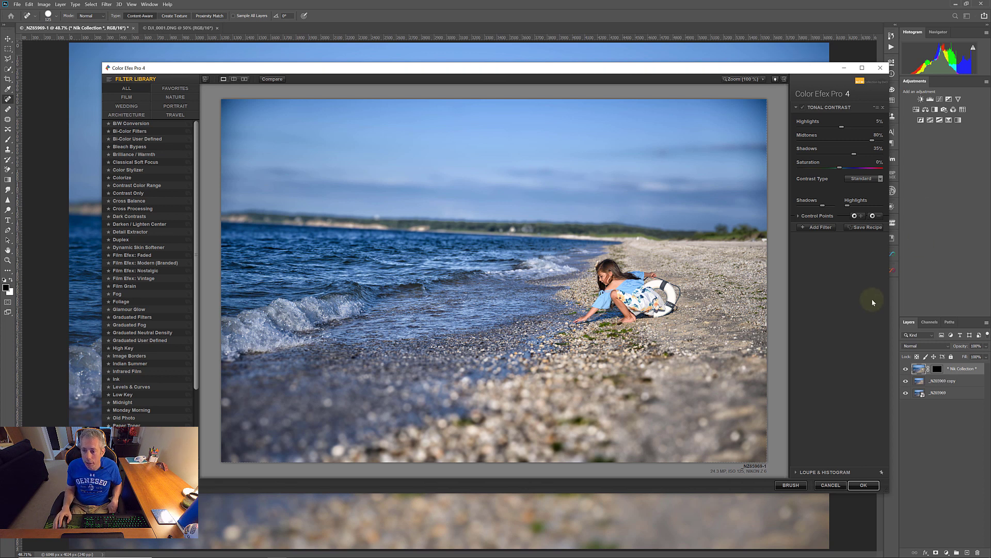
Add a pink Colorize filter above Tonal Contrast and lower its strength to about 11%
click(825, 228)
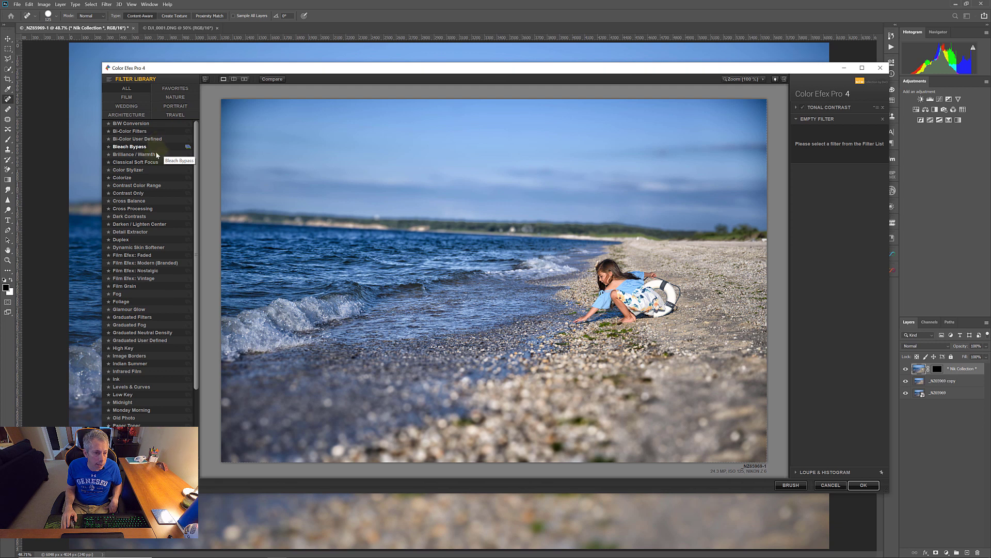
click(147, 178)
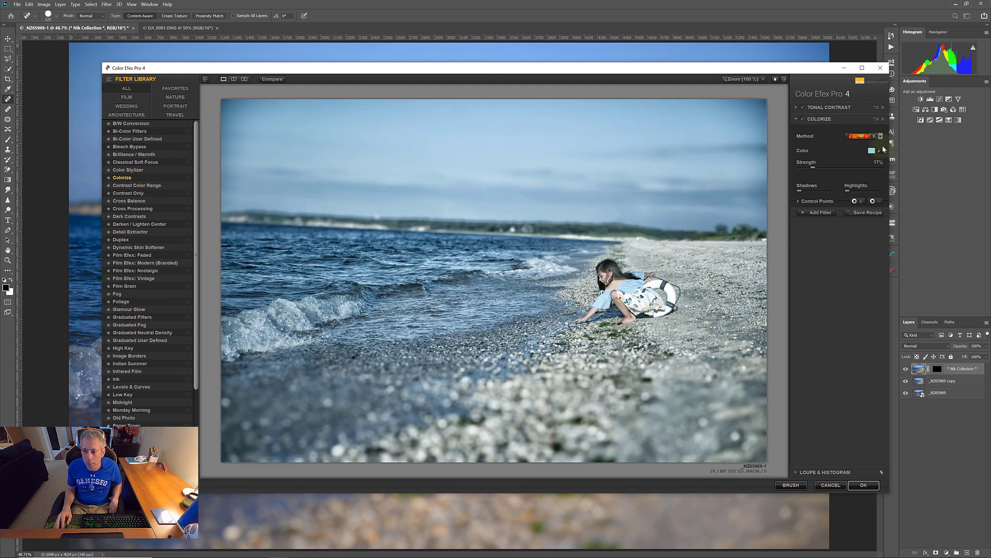
click(872, 150)
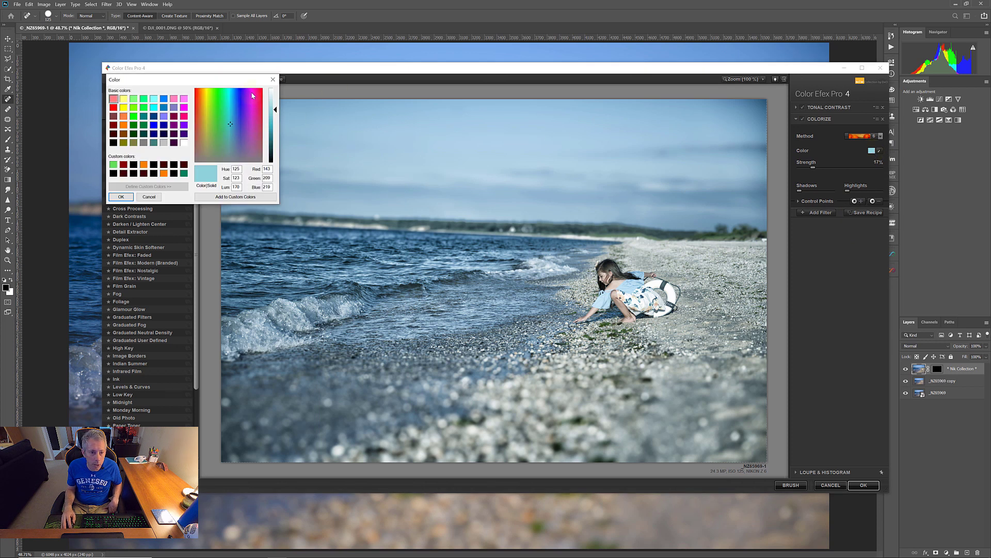
click(253, 93)
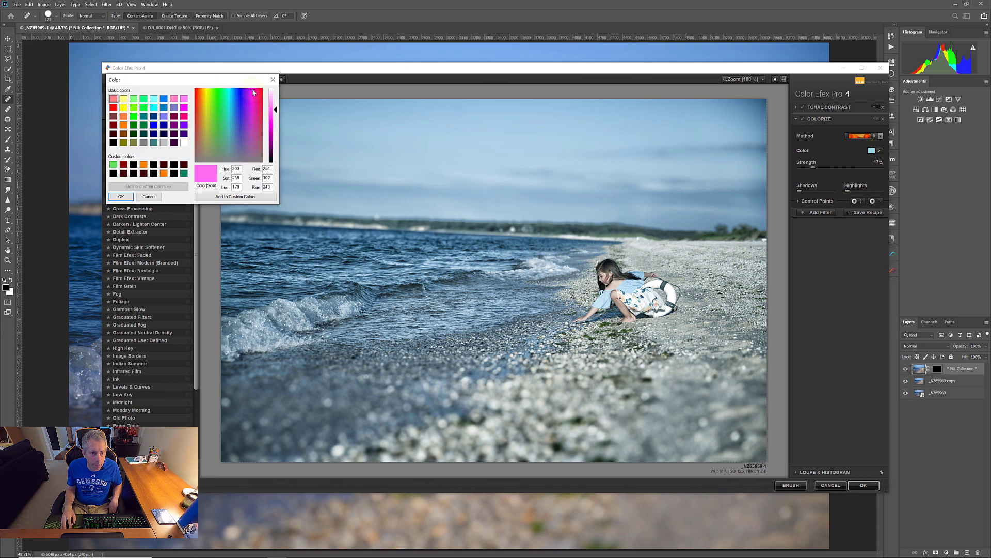
click(126, 197)
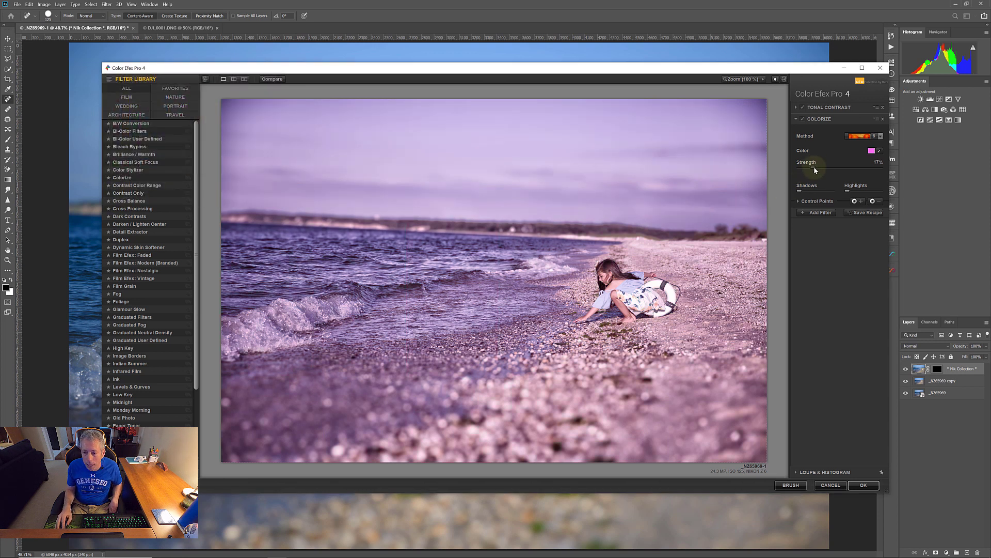
drag(813, 166, 810, 165)
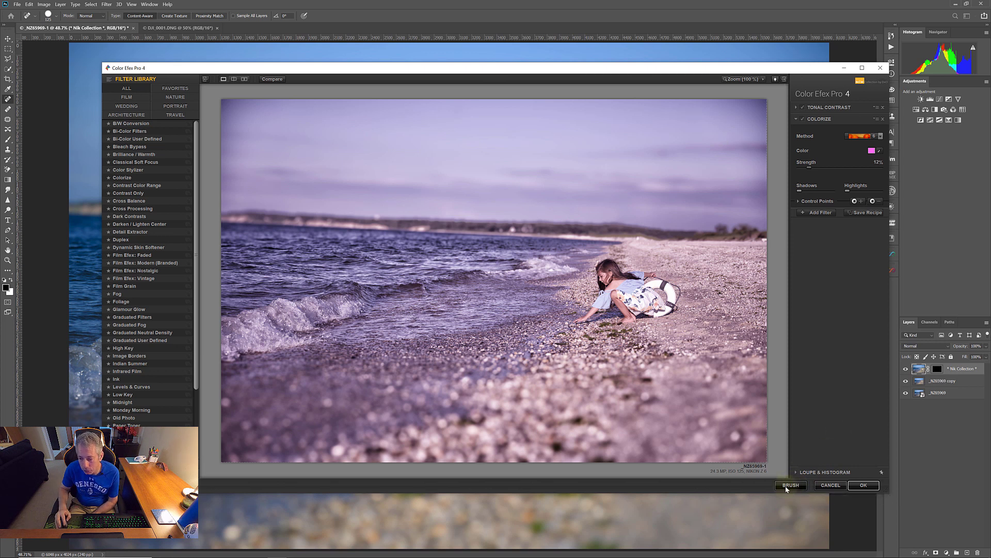
Send the Colorize effect to Photoshop and brush it across the water, waves and beach
click(786, 487)
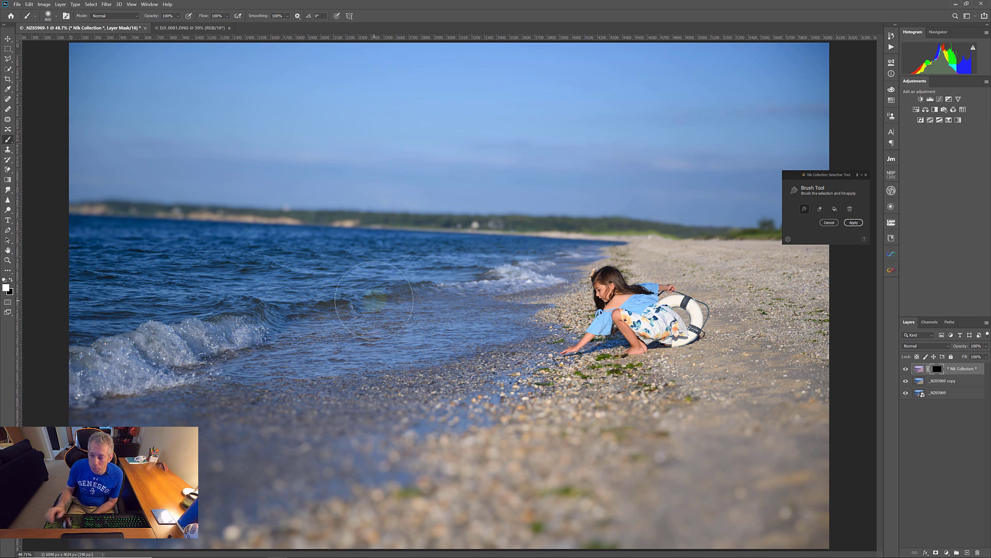
drag(66, 266, 72, 238)
mouse_move(137, 256)
mouse_down()
mouse_move(434, 273)
mouse_move(852, 326)
mouse_move(730, 371)
mouse_move(842, 381)
mouse_move(44, 392)
mouse_move(289, 442)
mouse_move(755, 431)
mouse_move(268, 467)
mouse_move(929, 475)
mouse_move(728, 516)
mouse_move(203, 532)
mouse_move(884, 505)
mouse_move(863, 265)
mouse_move(759, 239)
mouse_move(45, 248)
mouse_move(150, 240)
mouse_move(391, 254)
mouse_move(508, 230)
mouse_move(871, 299)
mouse_move(41, 200)
mouse_move(519, 320)
mouse_up()
Fill the pink effect over the whole image, then erase it from the sky
click(854, 224)
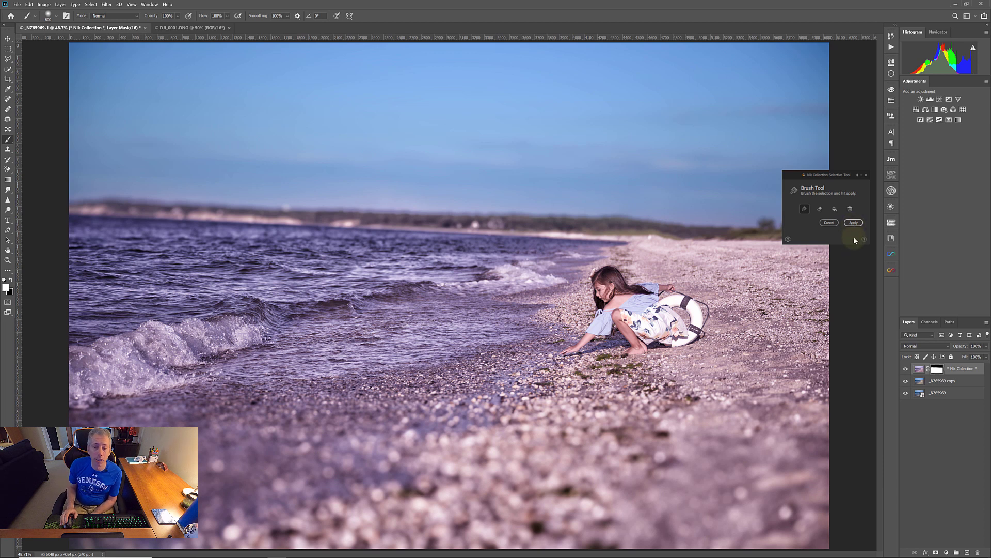
click(820, 209)
mouse_move(516, 217)
mouse_down()
mouse_move(398, 216)
mouse_move(49, 182)
mouse_up()
click(804, 209)
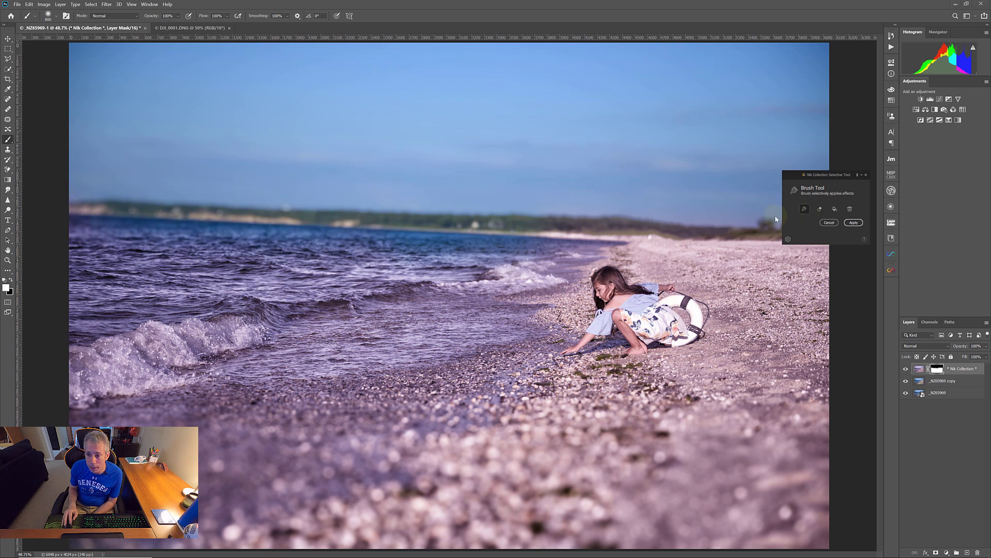
mouse_move(620, 252)
mouse_down()
mouse_move(419, 247)
mouse_move(163, 250)
mouse_move(61, 226)
mouse_up()
click(836, 209)
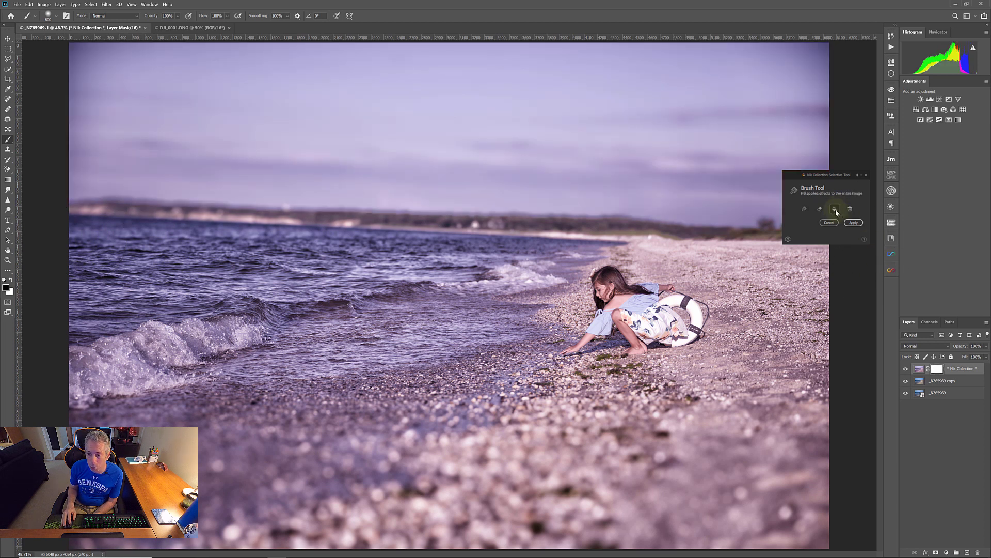
click(820, 209)
mouse_move(602, 169)
mouse_down()
mouse_move(31, 149)
mouse_move(28, 97)
mouse_move(86, 46)
mouse_move(853, 74)
mouse_move(615, 148)
mouse_move(635, 177)
mouse_move(770, 177)
mouse_move(708, 152)
mouse_up()
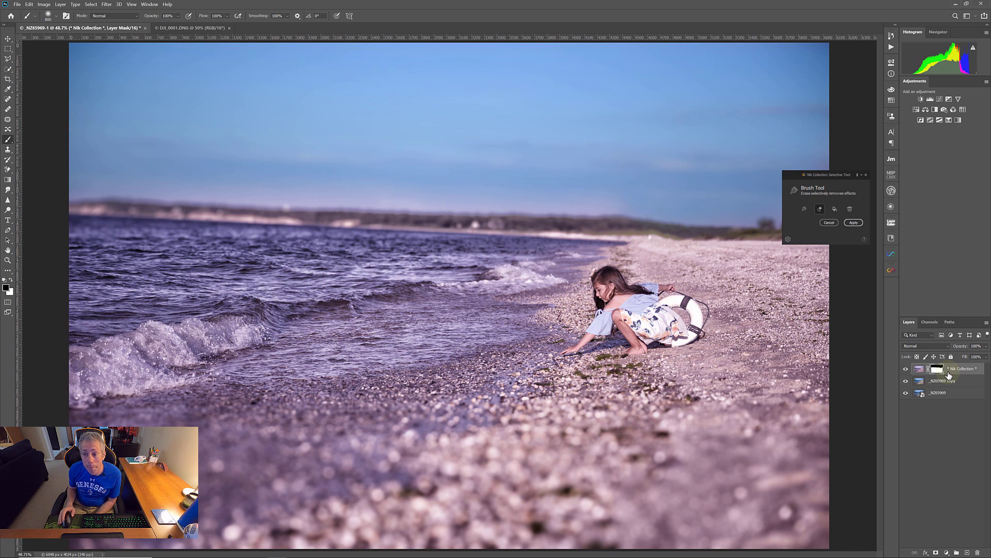
Apply the Nik effect, then crop the photo to 16:9 with a 1.2° straightening rotation
click(854, 223)
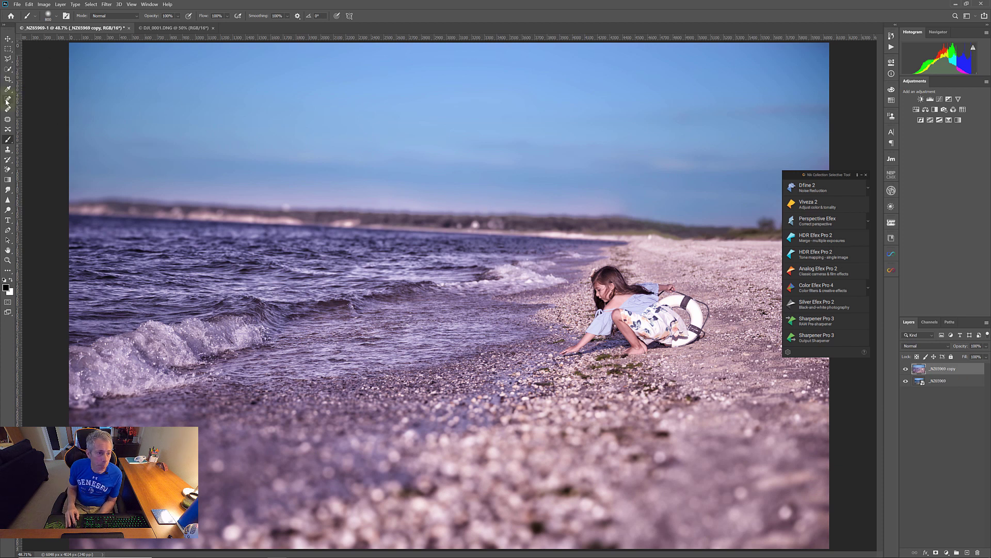
click(11, 81)
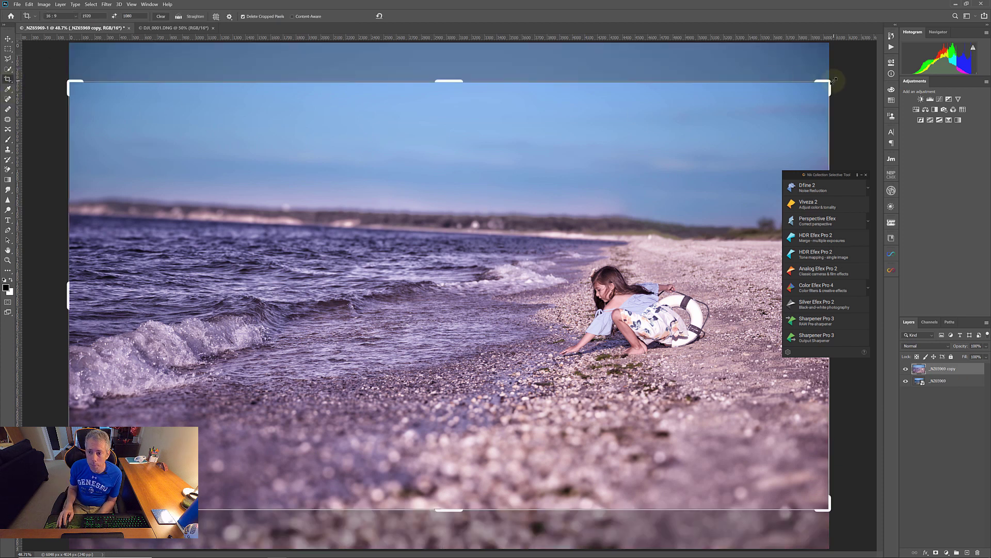
drag(827, 80, 797, 87)
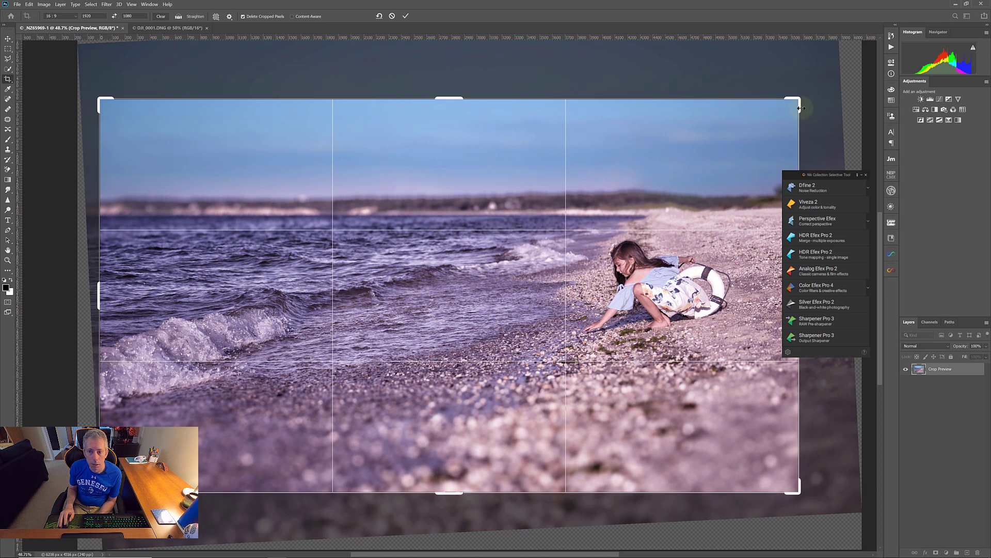
drag(803, 98, 818, 88)
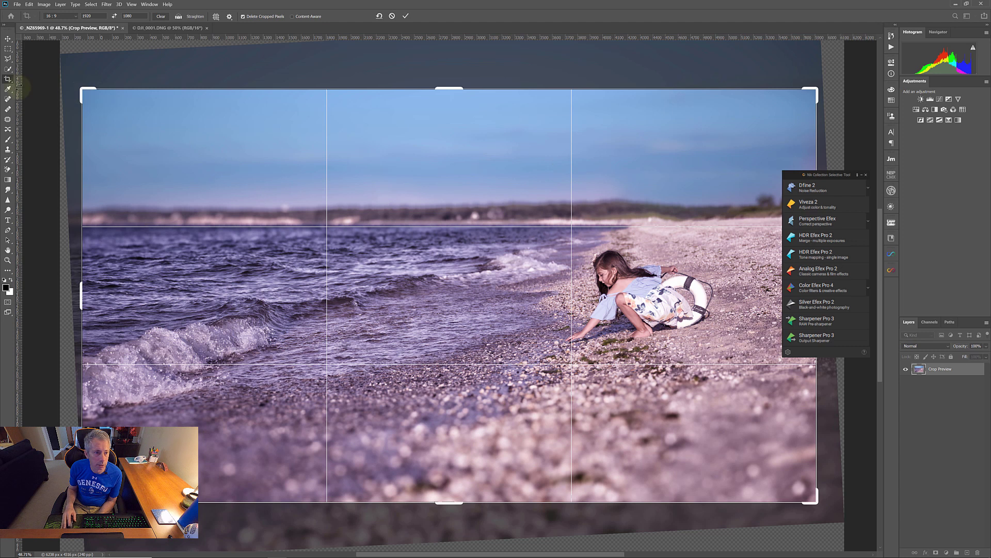
click(407, 17)
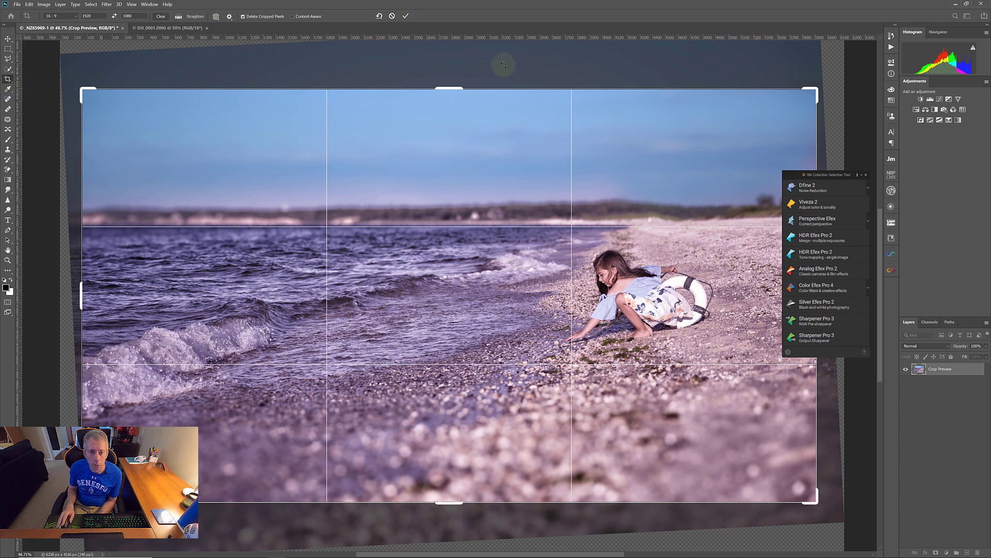
click(861, 174)
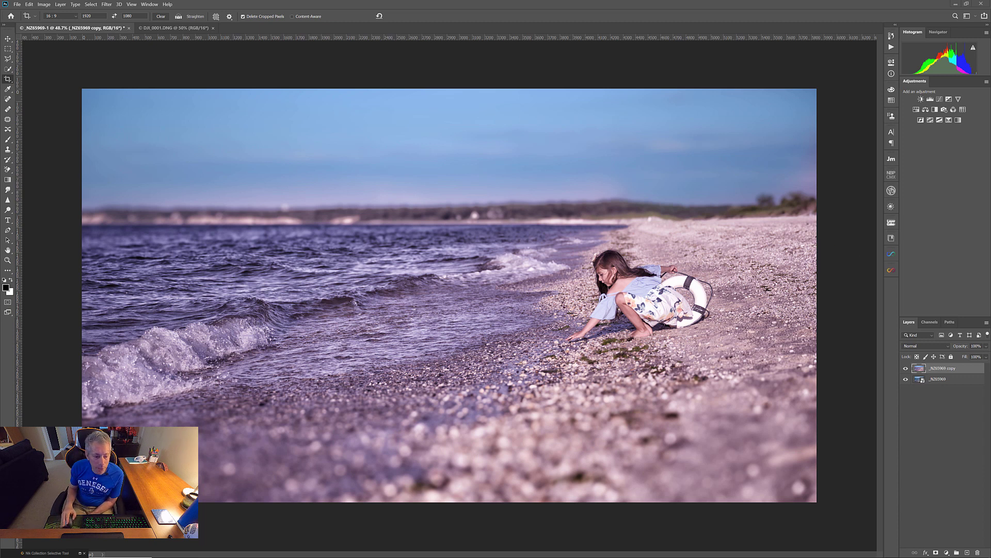
click(81, 554)
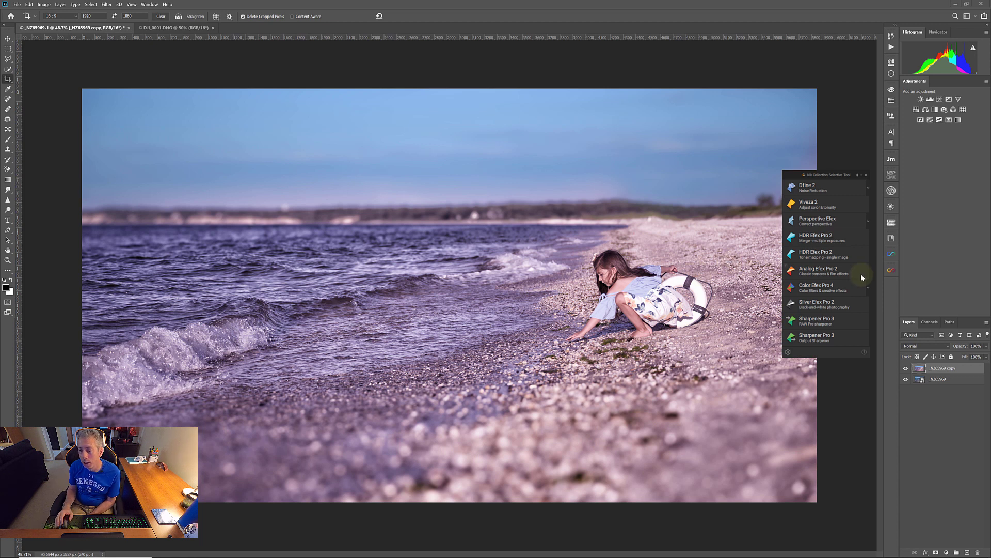
Open Silver Efex Pro 2, cancel the black-and-white conversion, and launch Viveza 2 instead
click(837, 305)
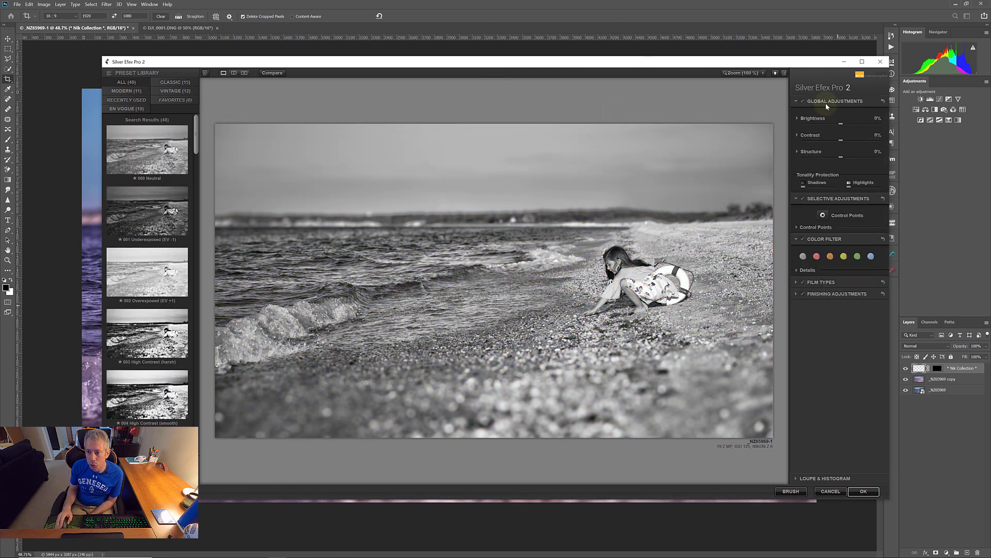
click(830, 491)
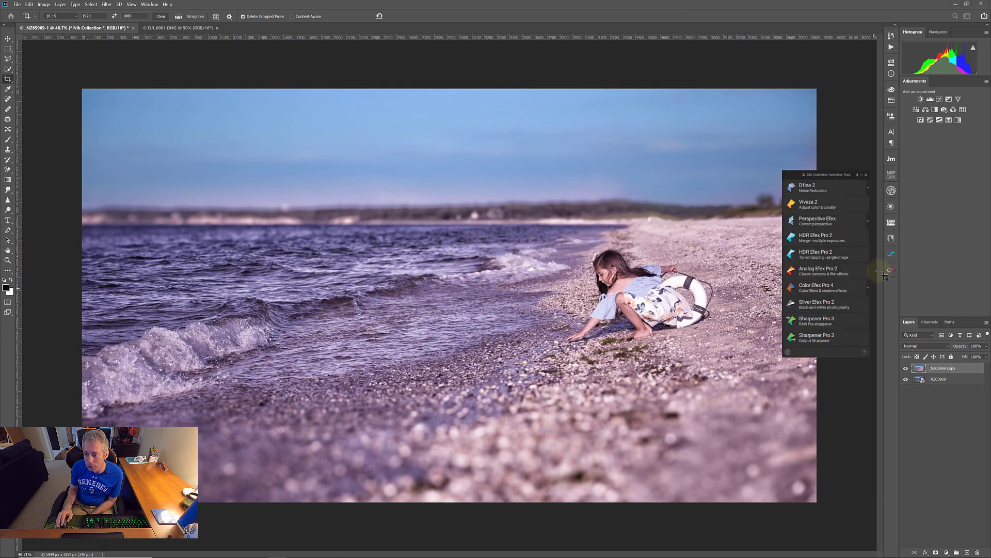
click(822, 203)
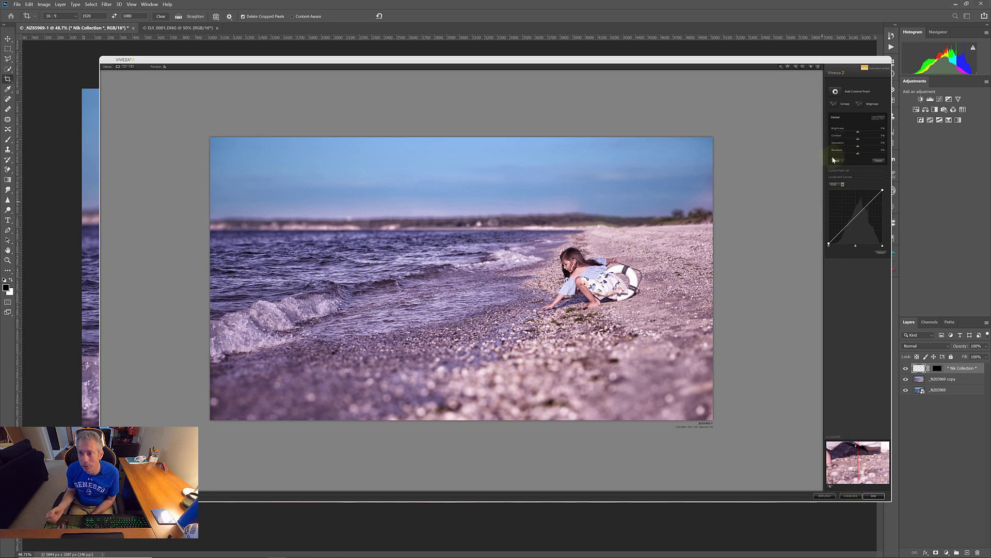
Cancel Viveza 2, leaving the cropped pink-tinted beach photo unchanged in Photoshop
click(850, 495)
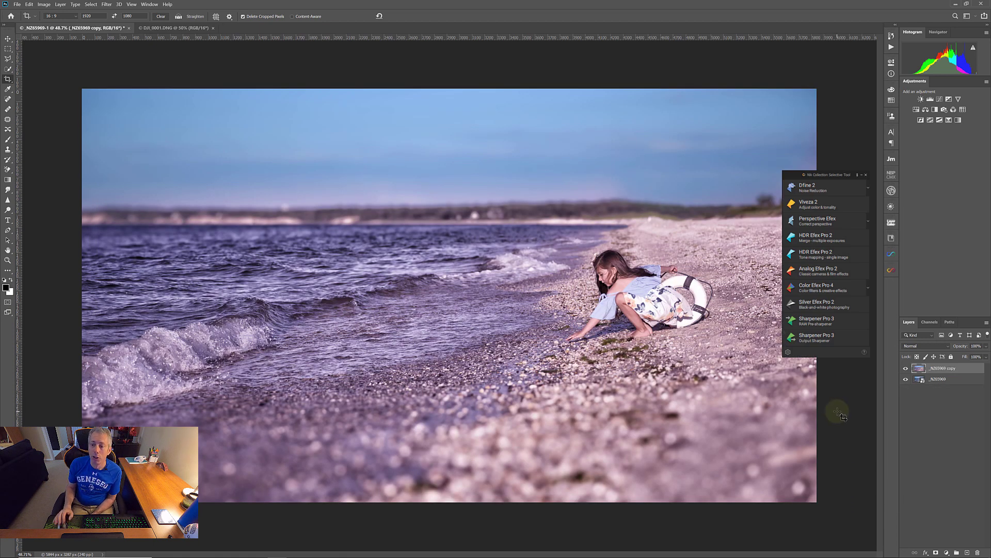